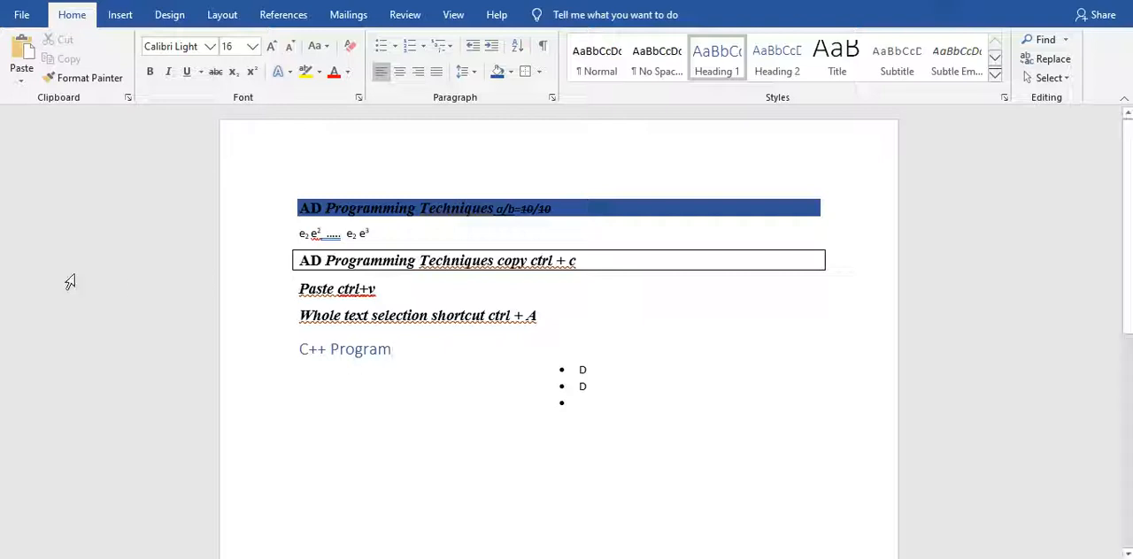
left_click(125, 19)
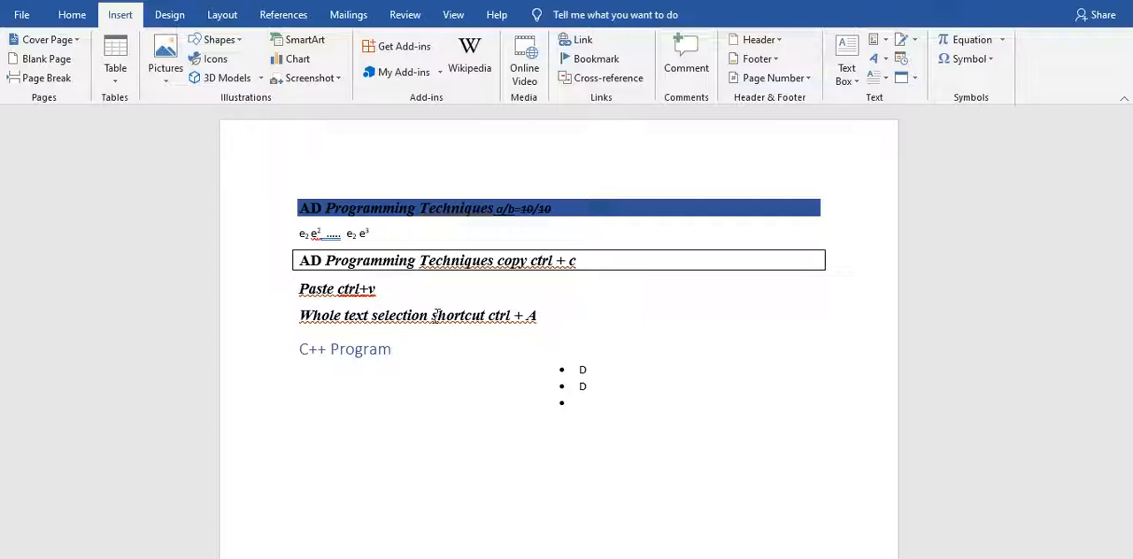
left_click(591, 400)
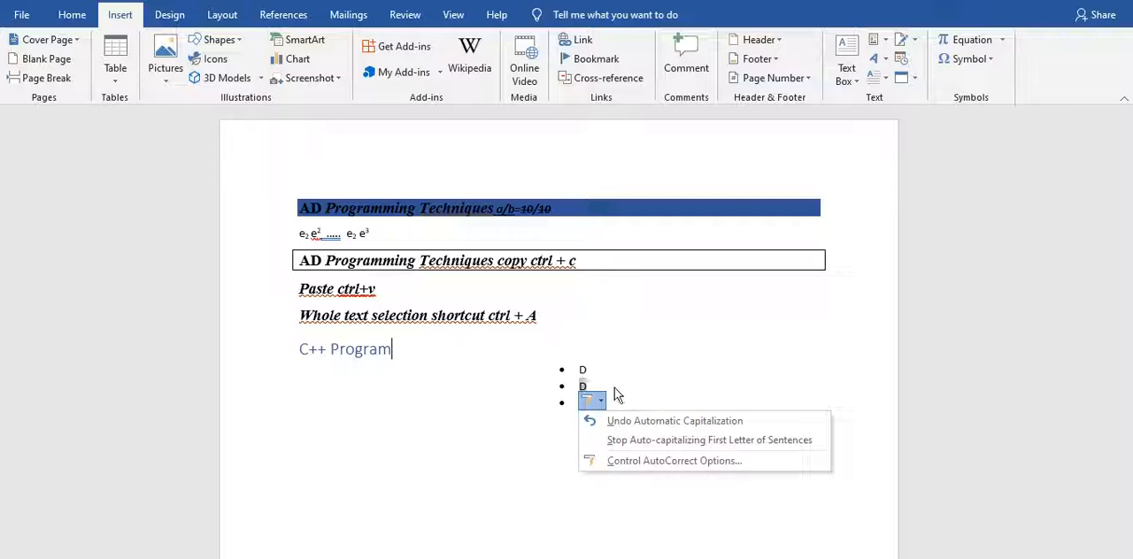
left_click(614, 388, "shift")
left_click(592, 404, "shift")
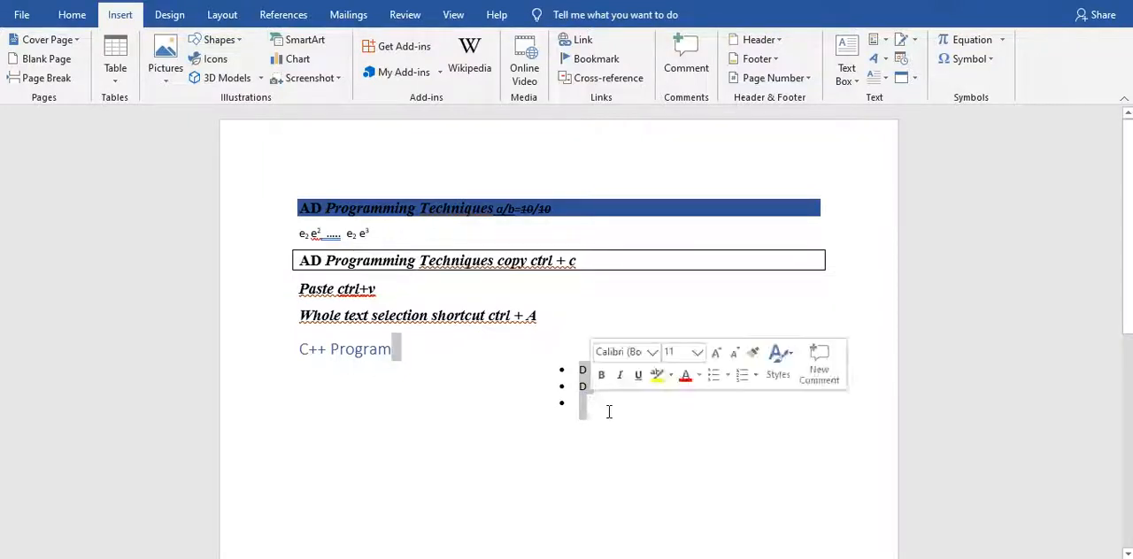
key("shift+Down")
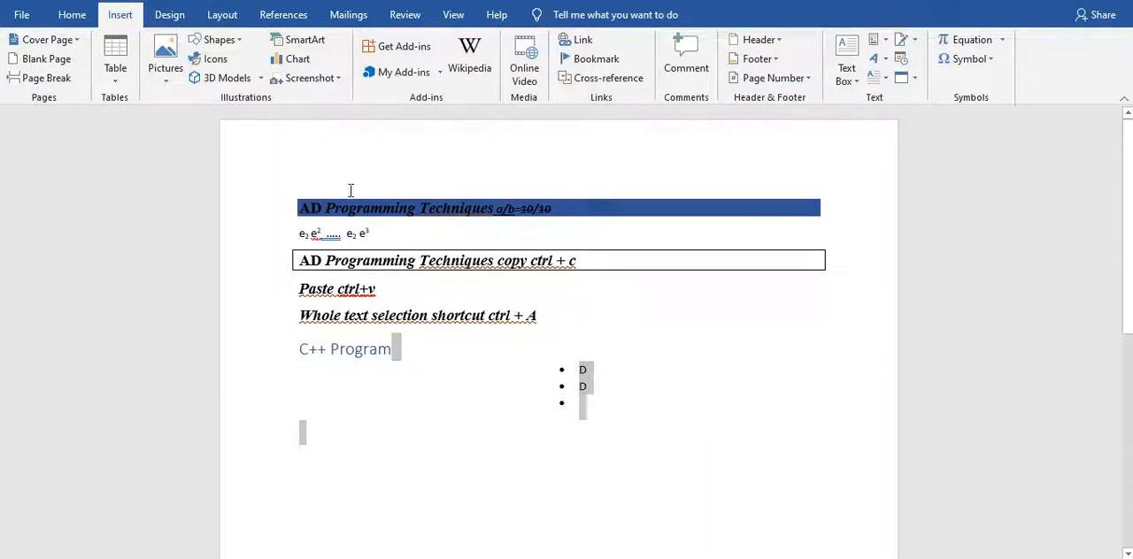
left_click(116, 78)
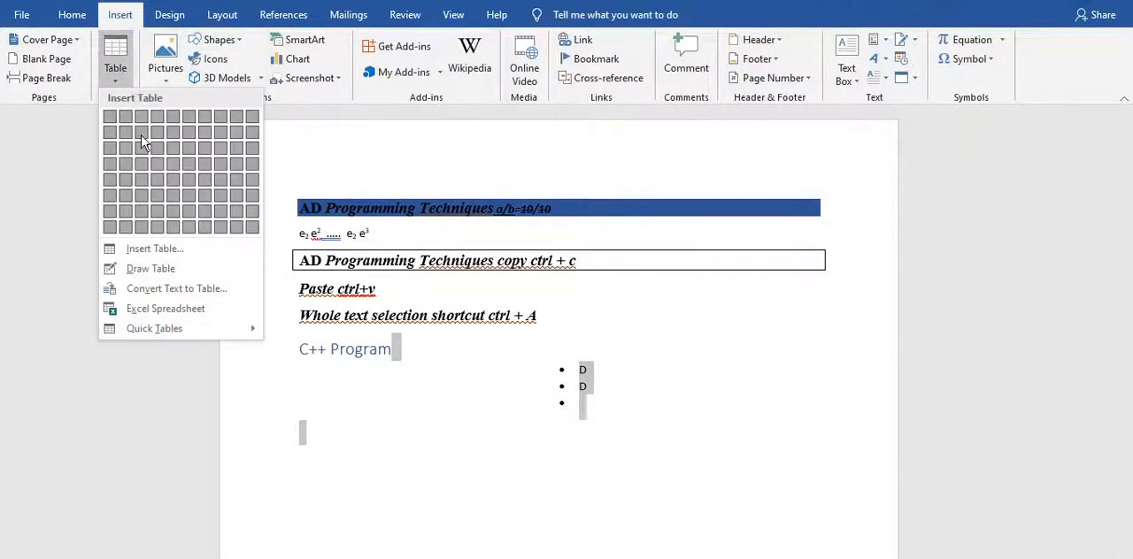
left_click(440, 346)
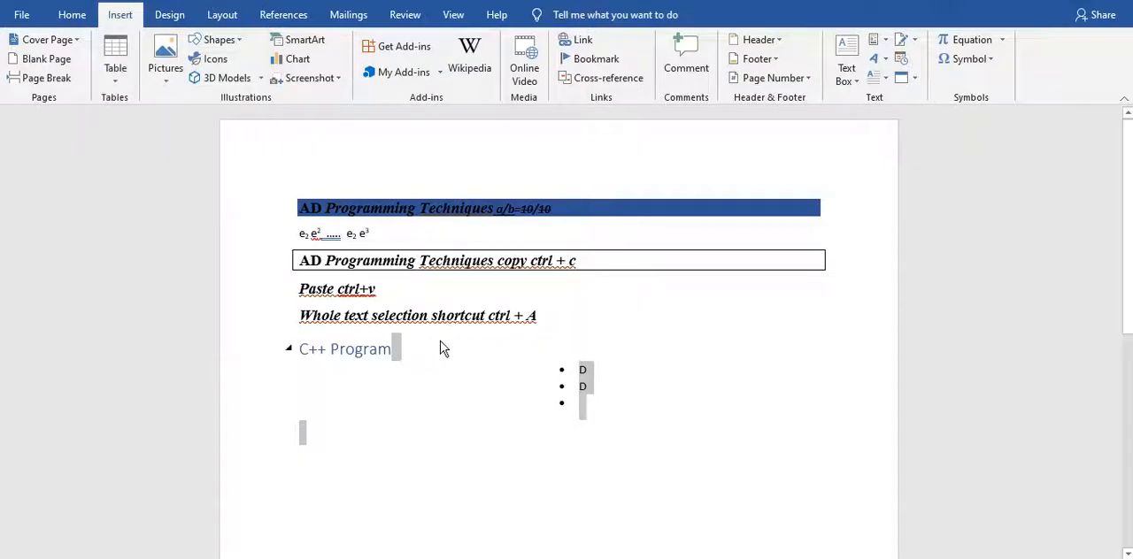
Add an empty line directly below the "C++ Program" heading, above the bulleted list.
left_click(415, 350, "shift")
left_click(380, 351, "shift")
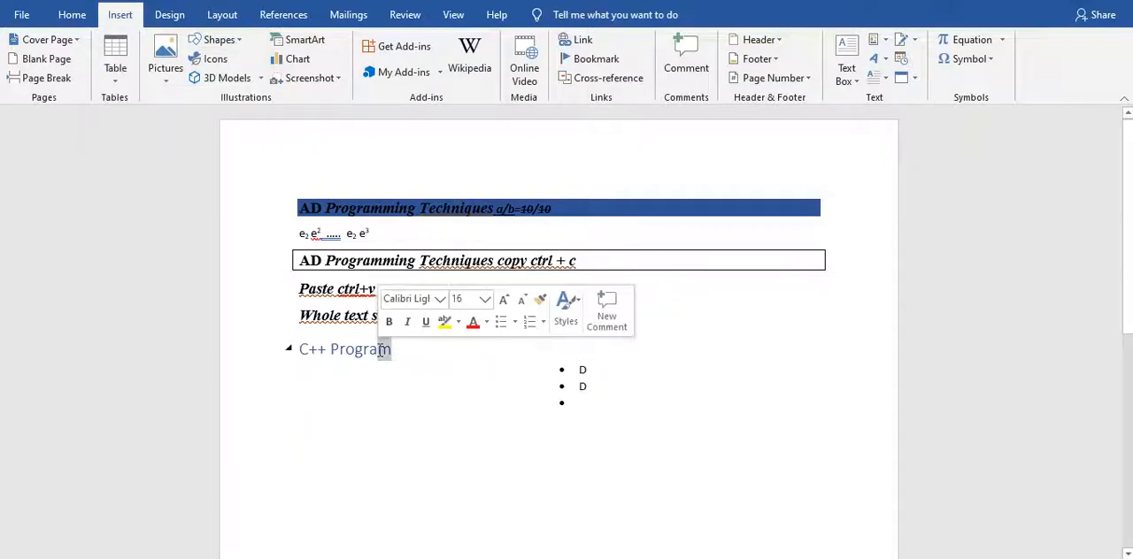
key("BackSpace")
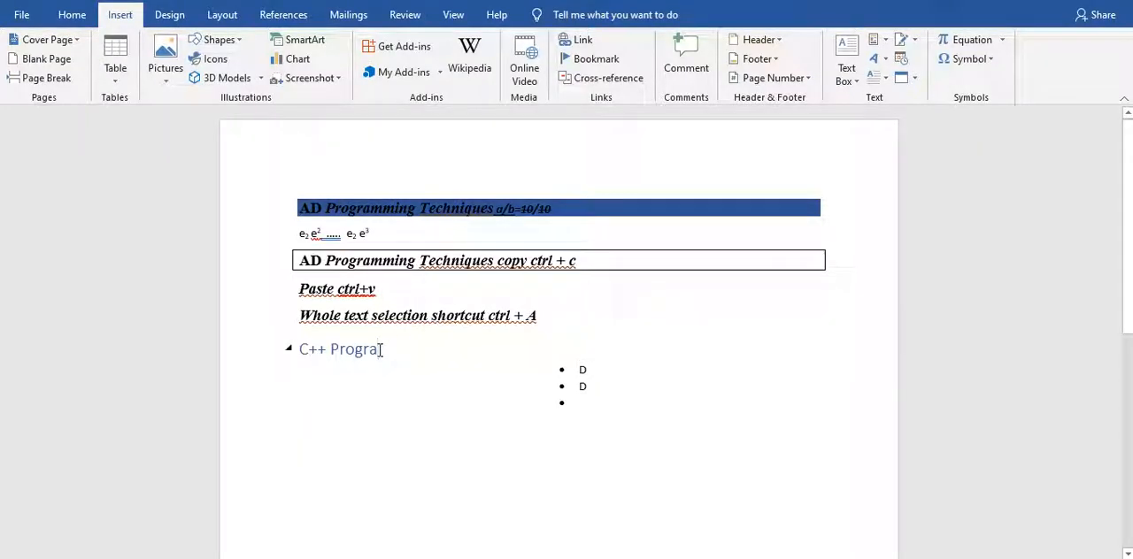
type("m")
key("Return")
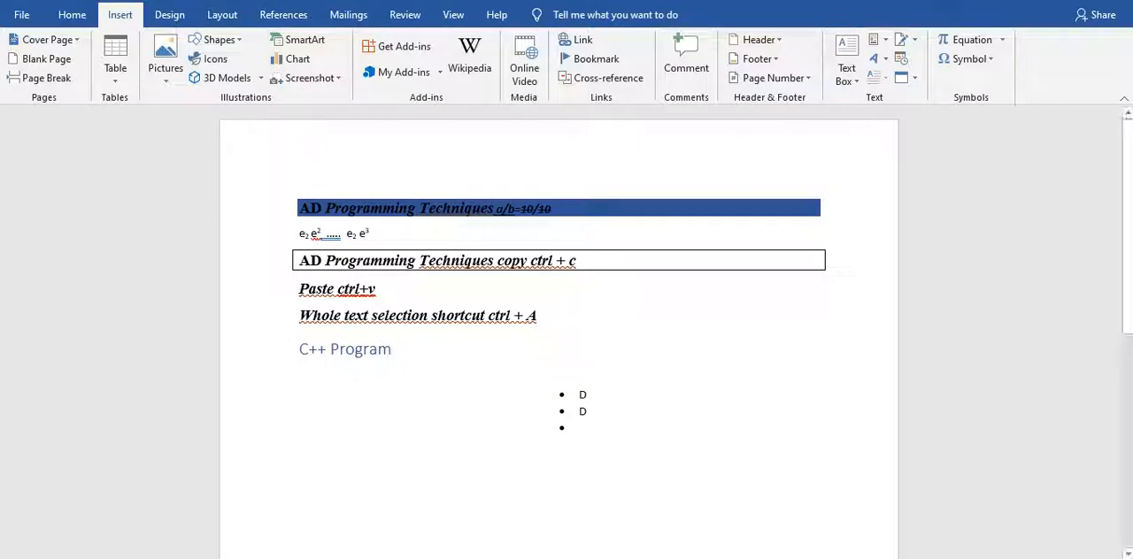
Insert a table of six columns and four rows under the heading and turn on its banded columns.
left_click(128, 67)
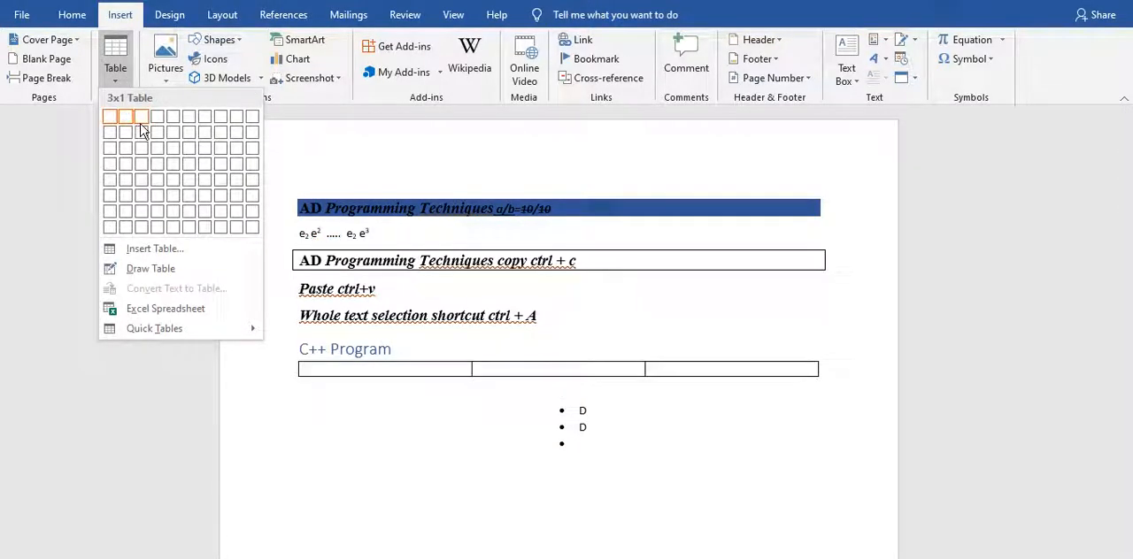
left_click(196, 172)
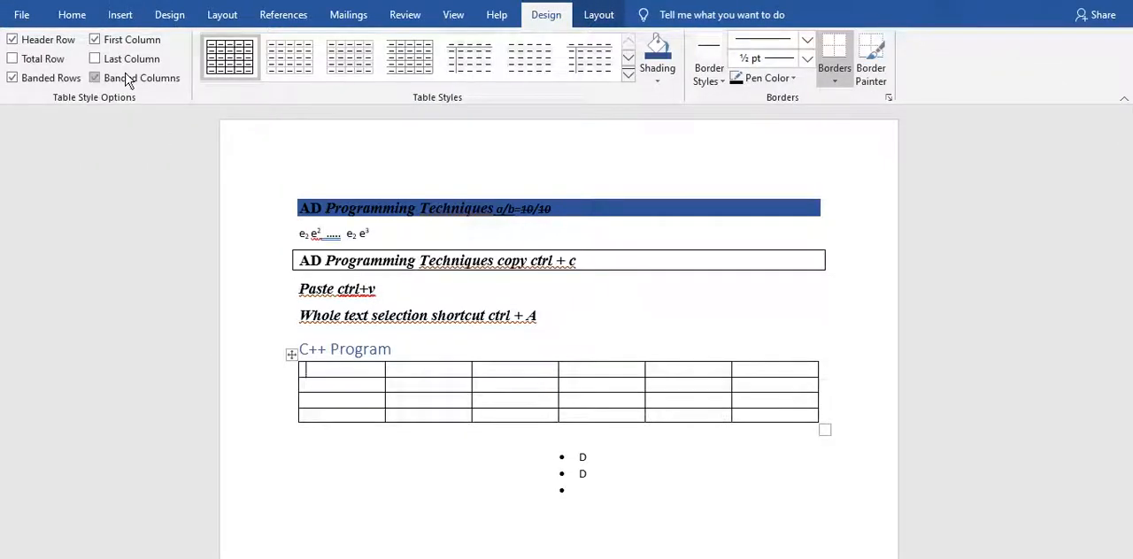
left_click(128, 78)
Draw a freehand table about 1.49" wide and 0.91" high below the six-column table, and split it with a vertical line.
left_click(119, 16)
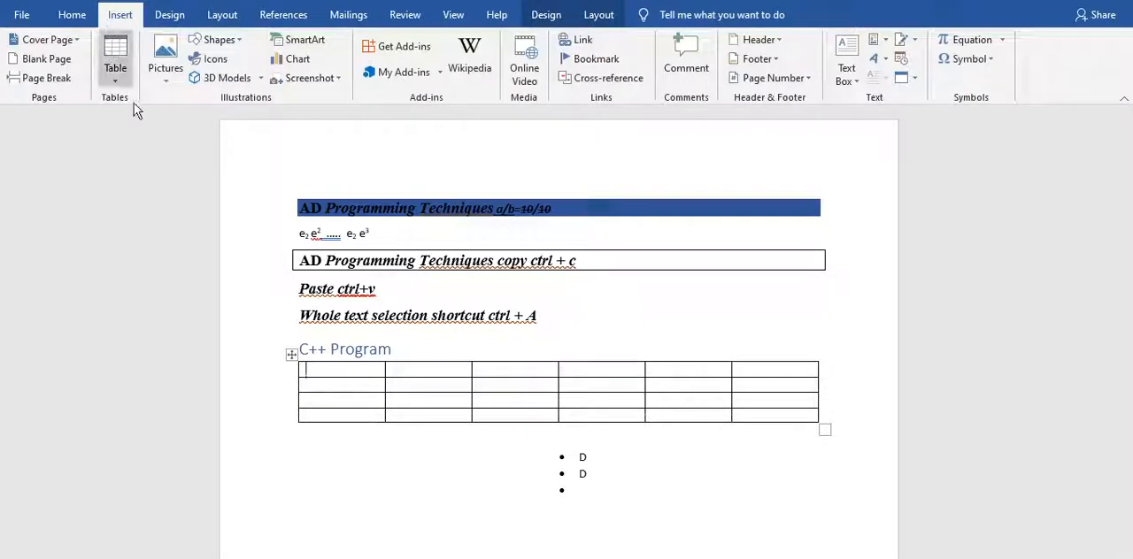
left_click(115, 61)
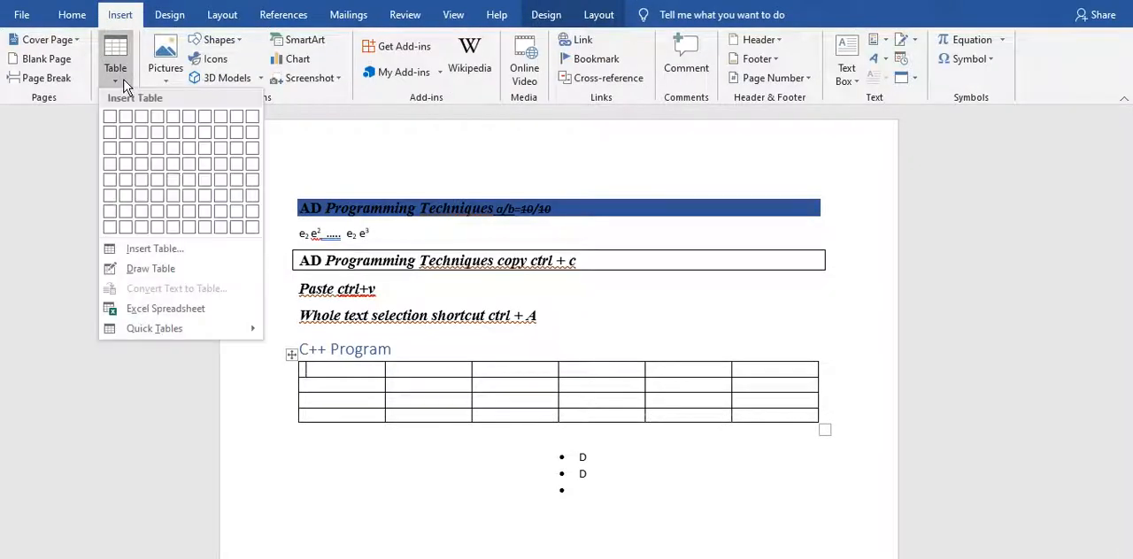
left_click(168, 270)
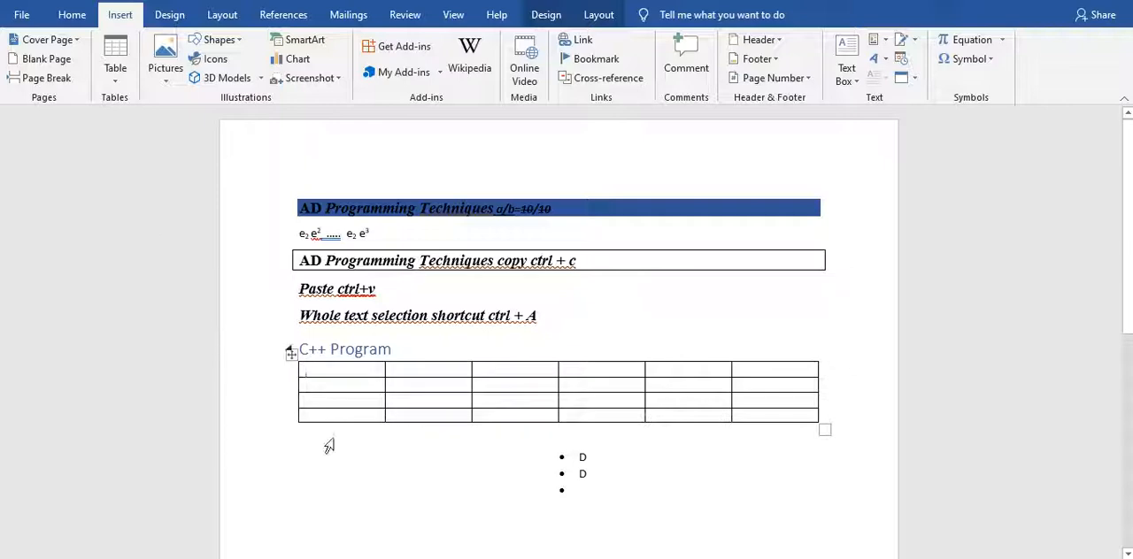
left_click_drag(339, 449, 459, 522)
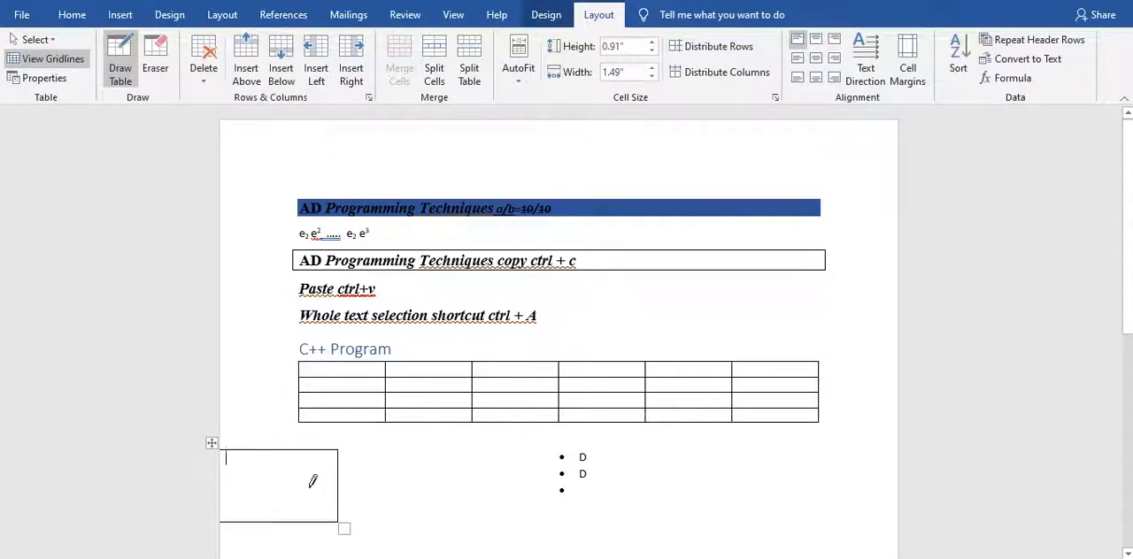
left_click_drag(301, 450, 303, 520)
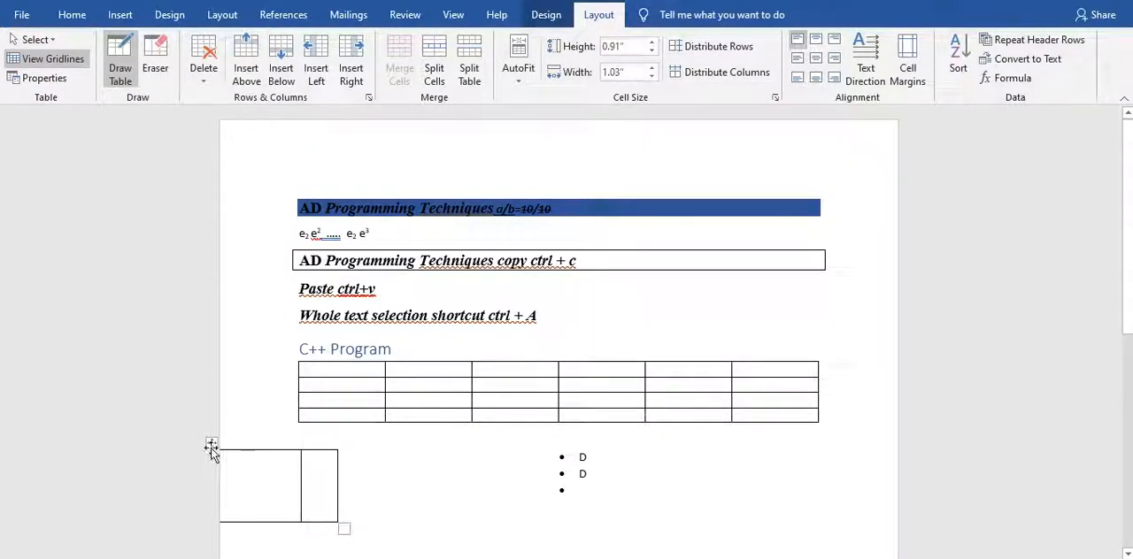
key("Escape")
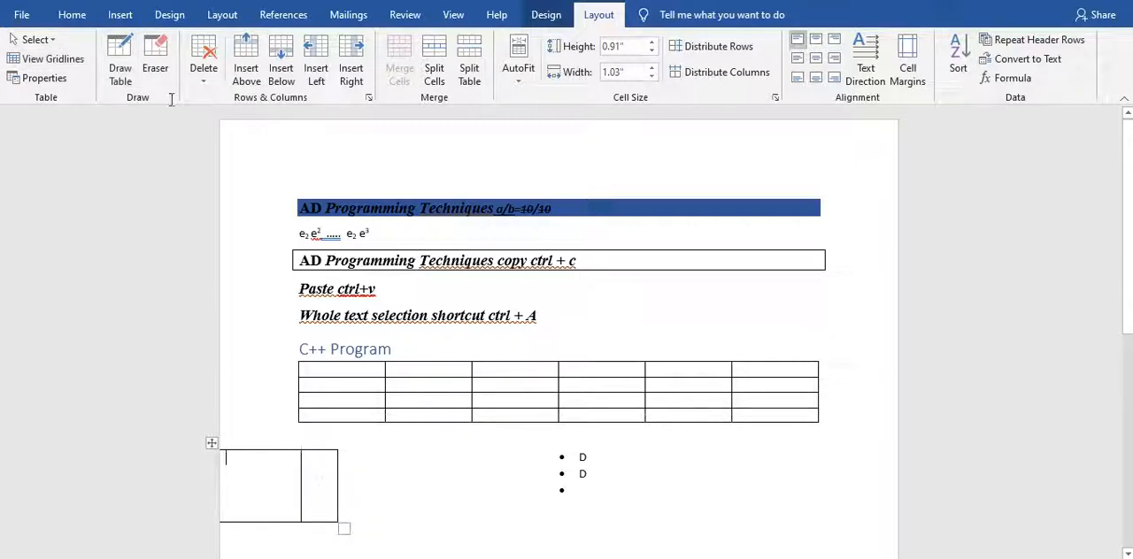
left_click(120, 14)
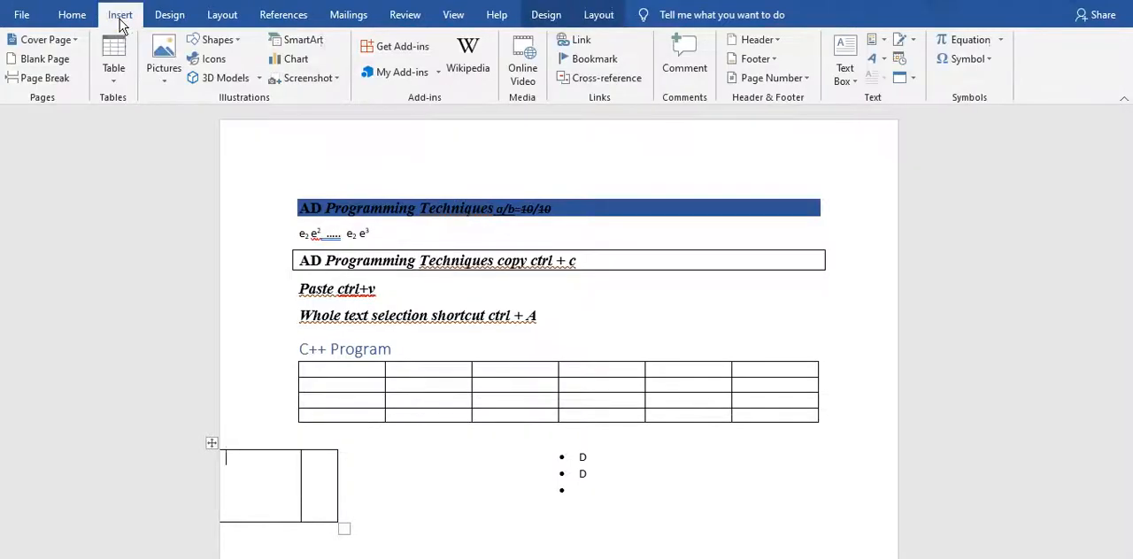
left_click(123, 77)
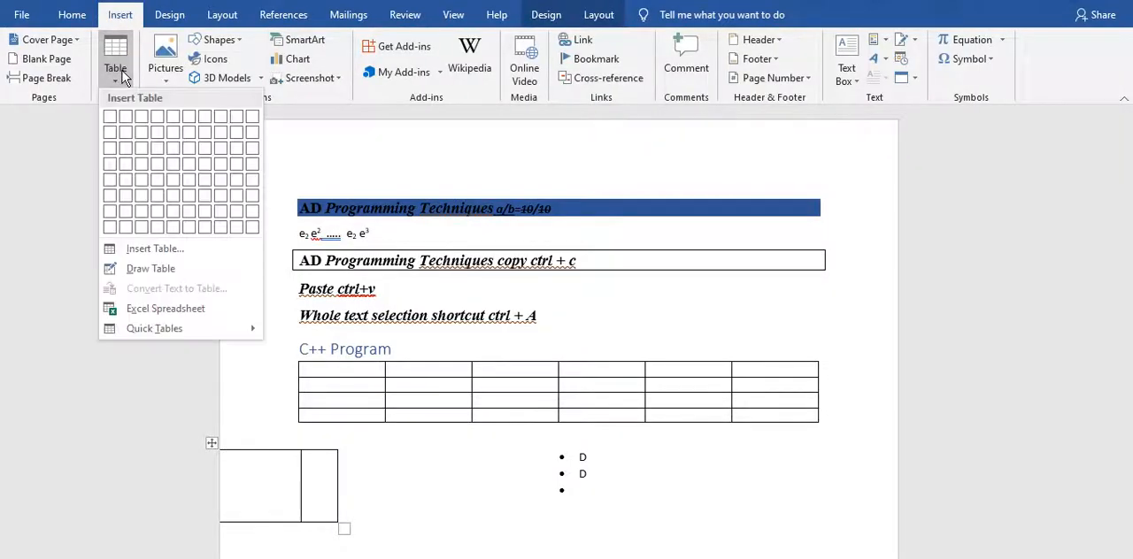
left_click(160, 250)
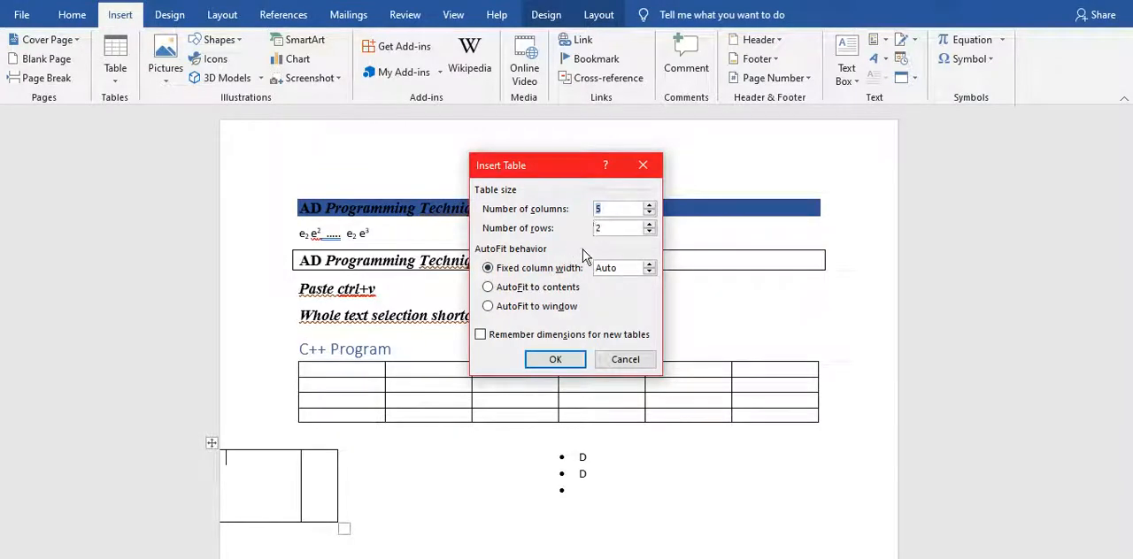
left_click(642, 168)
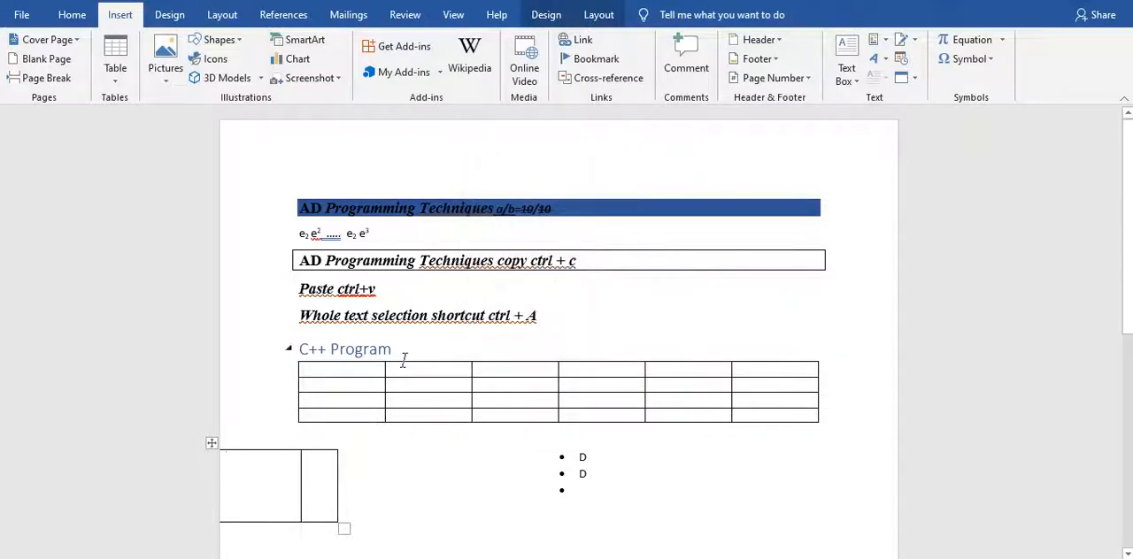
Cut the whole hand-drawn table out of the document.
left_click(216, 454)
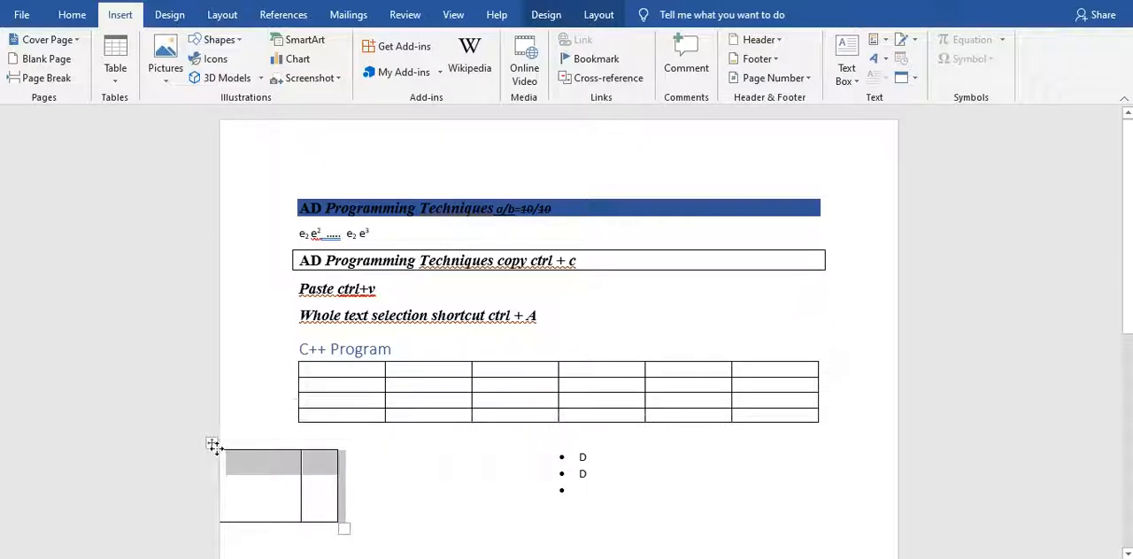
right_click(215, 445)
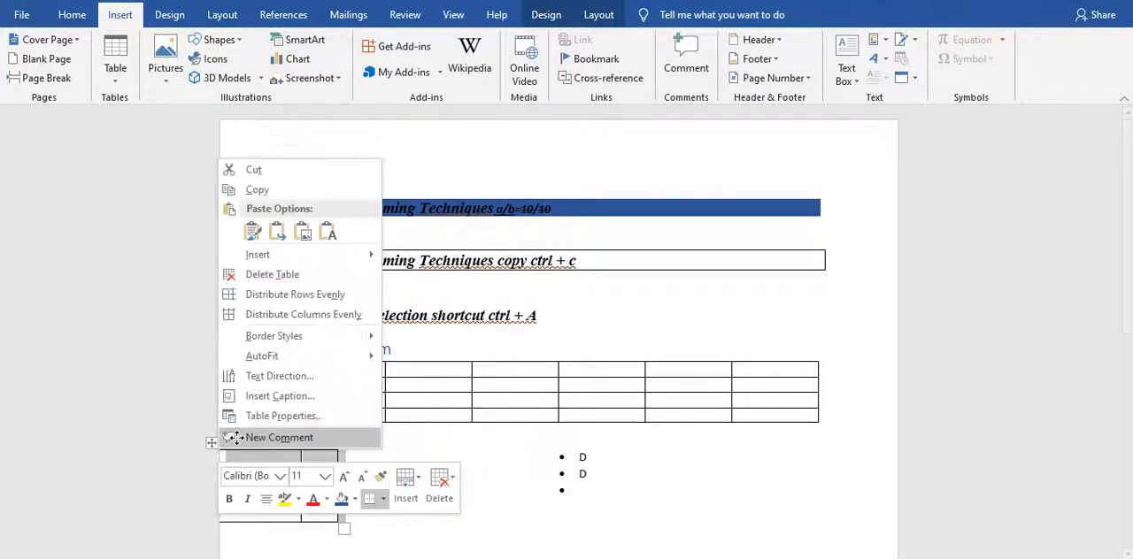
left_click(270, 177)
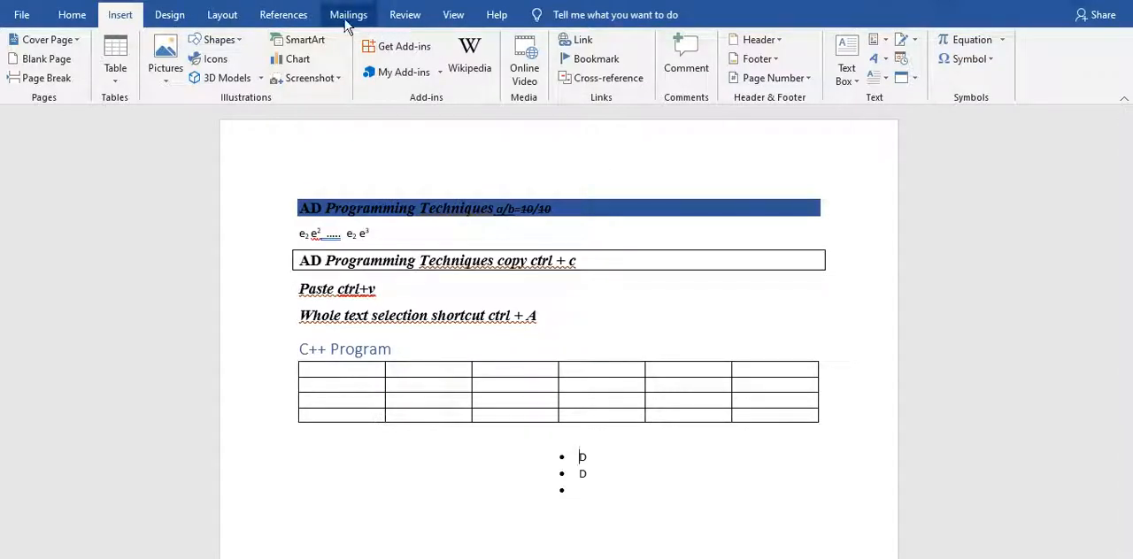
Apply the black Grid Table 5 Dark style to the whole table under the "C++ Program" heading.
left_click(289, 354)
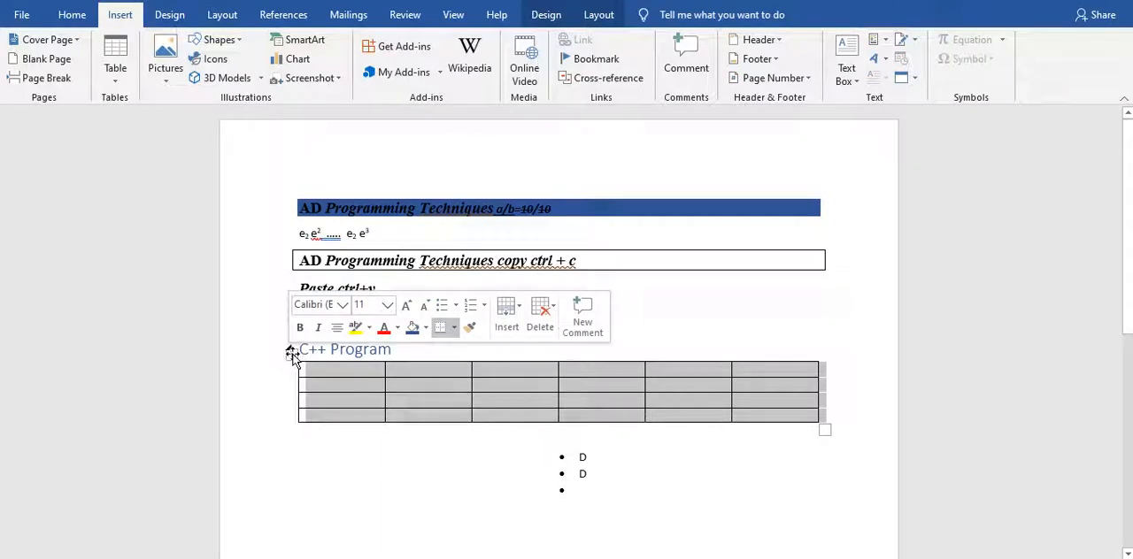
left_click(546, 16)
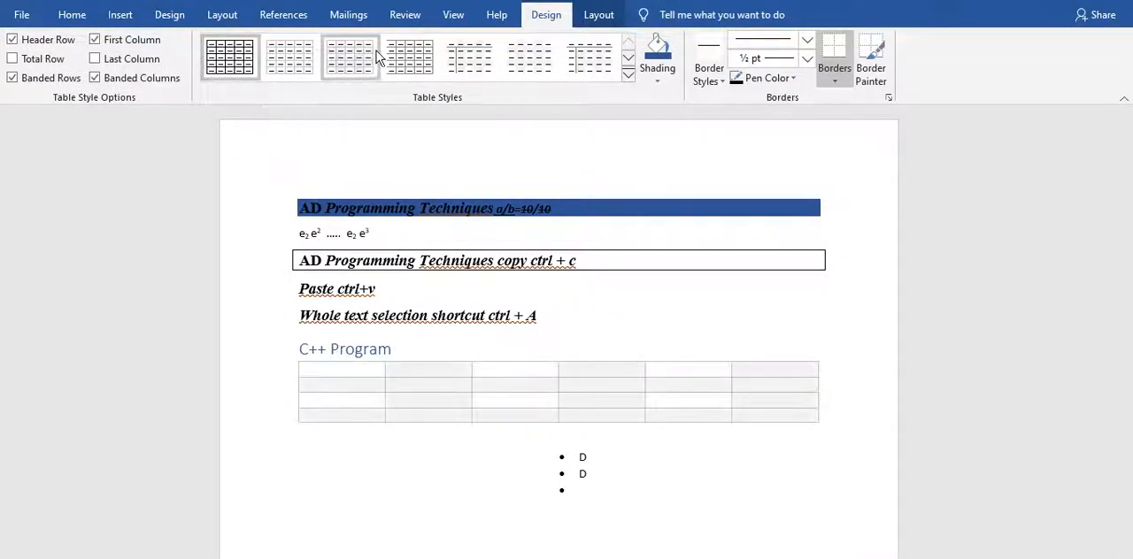
left_click(627, 78)
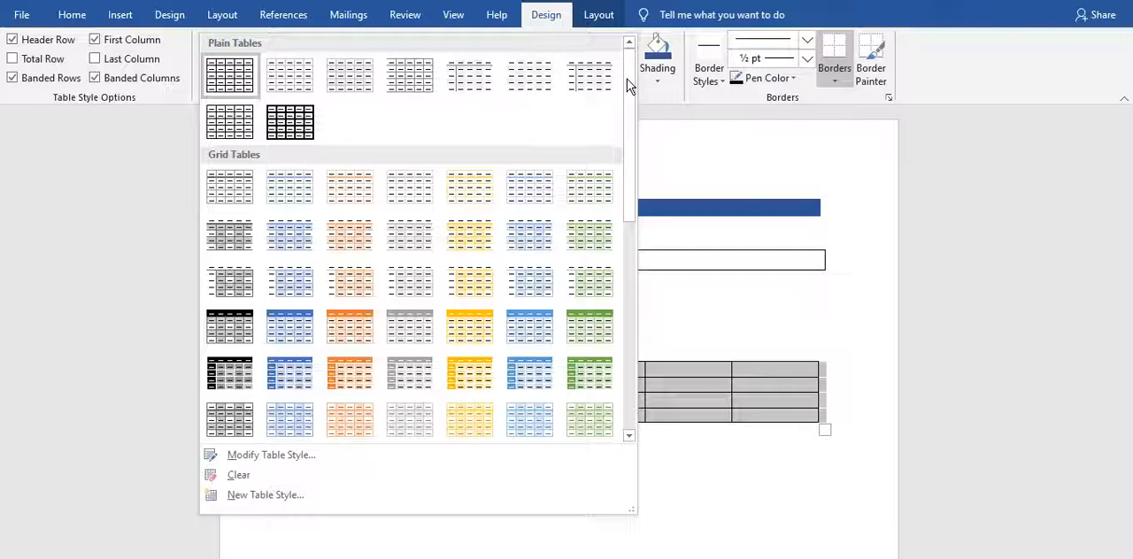
left_click(245, 372)
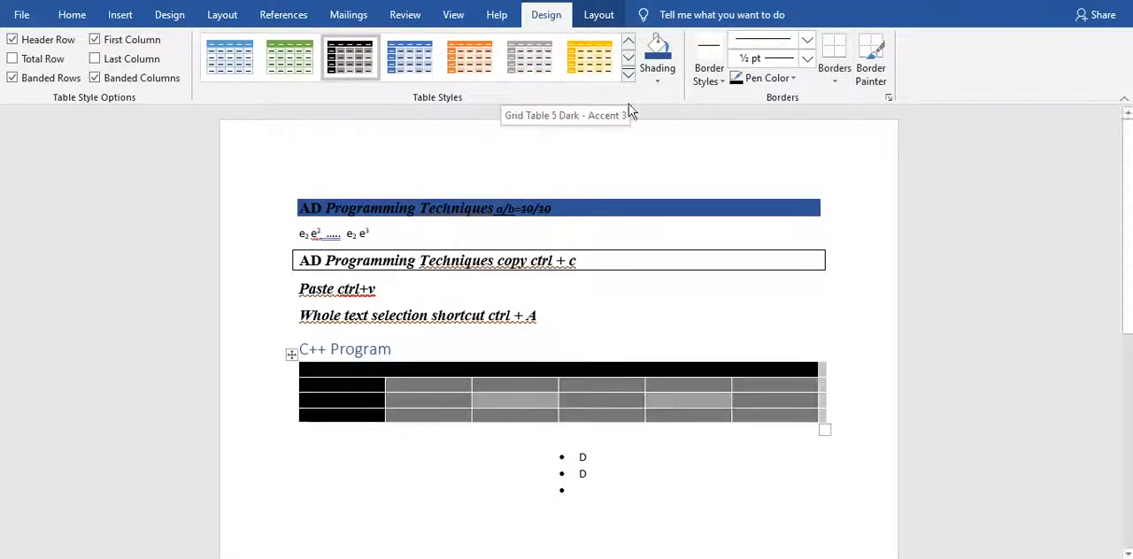
Shade all cells of the table in a medium blue-gray theme color and deselect it.
left_click(658, 69)
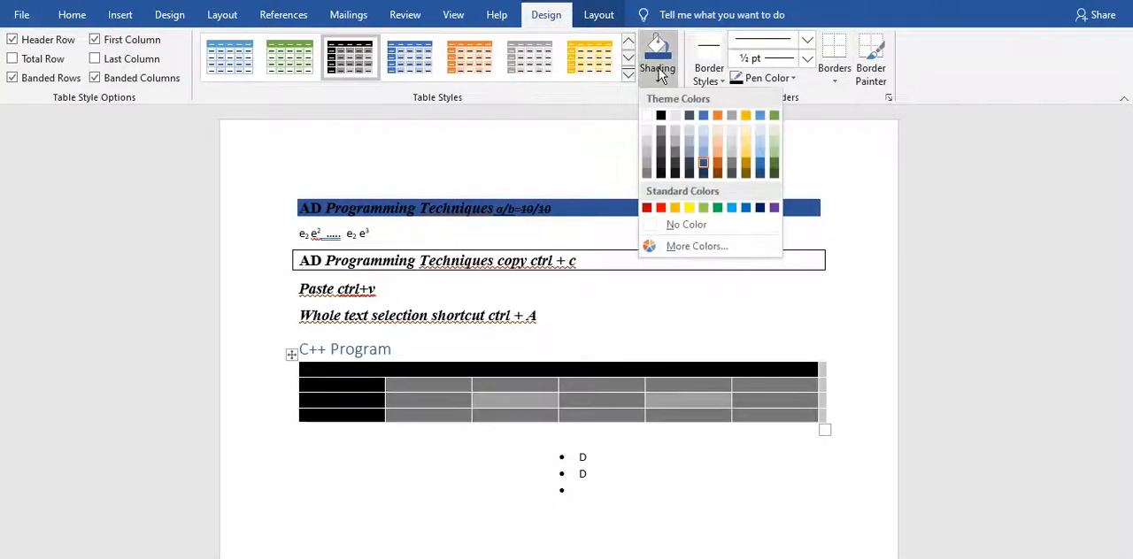
left_click(689, 156)
key("Down")
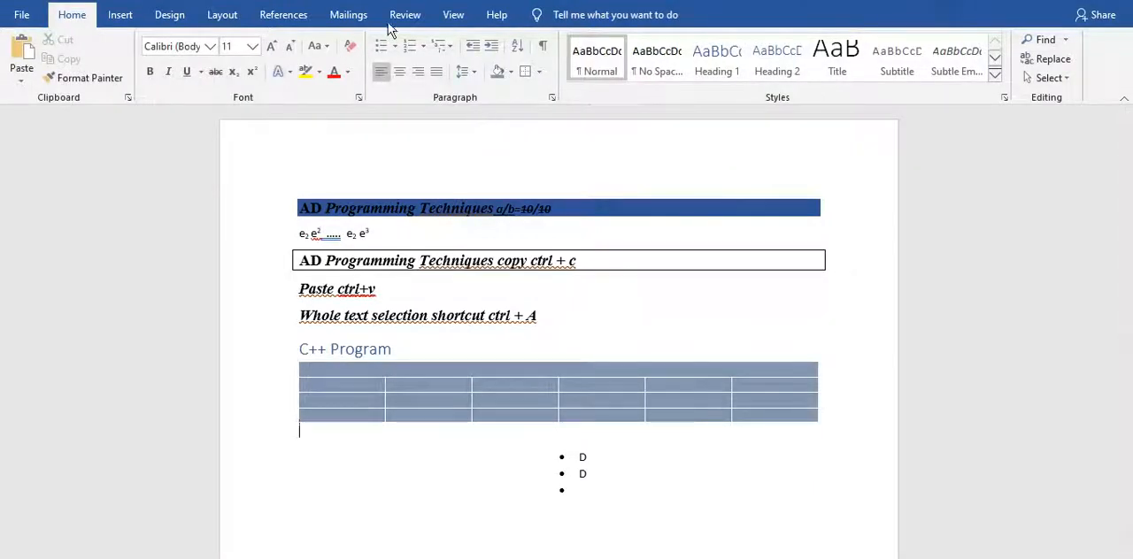
Change the document's theme colors to the Green Yellow color set.
left_click(169, 21)
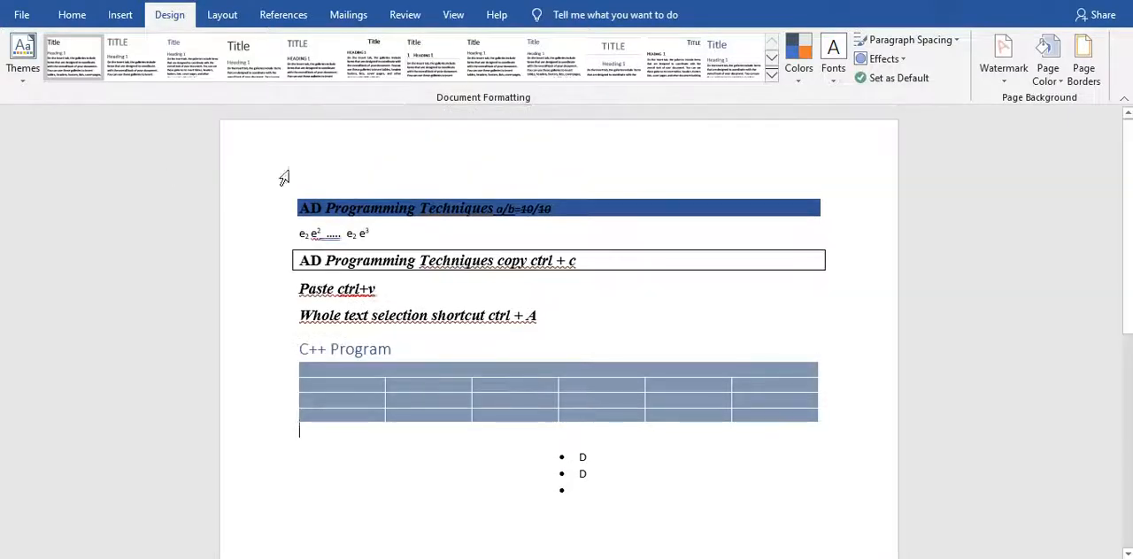
left_click(770, 76)
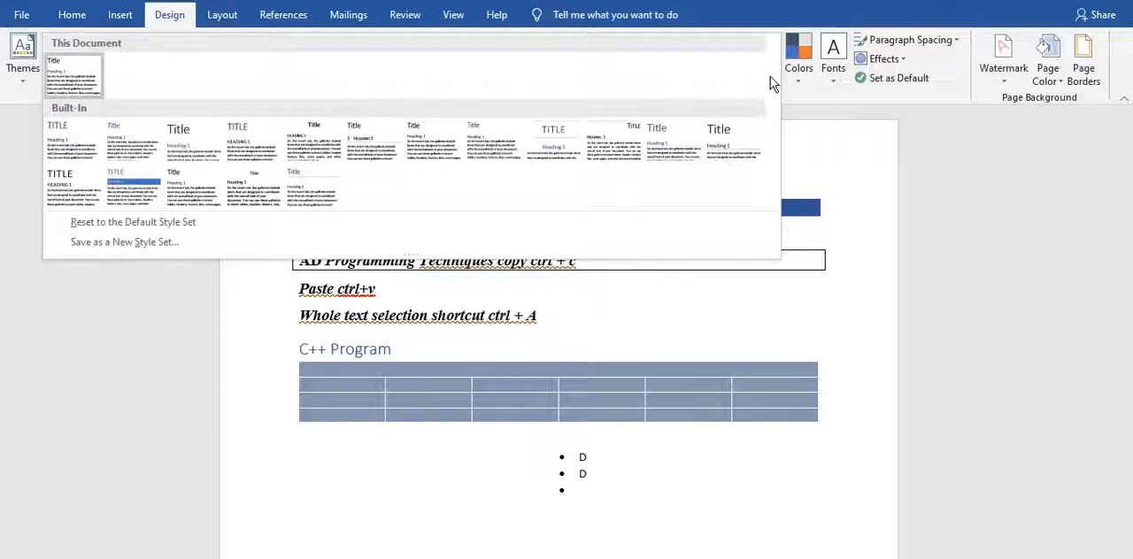
left_click(864, 174)
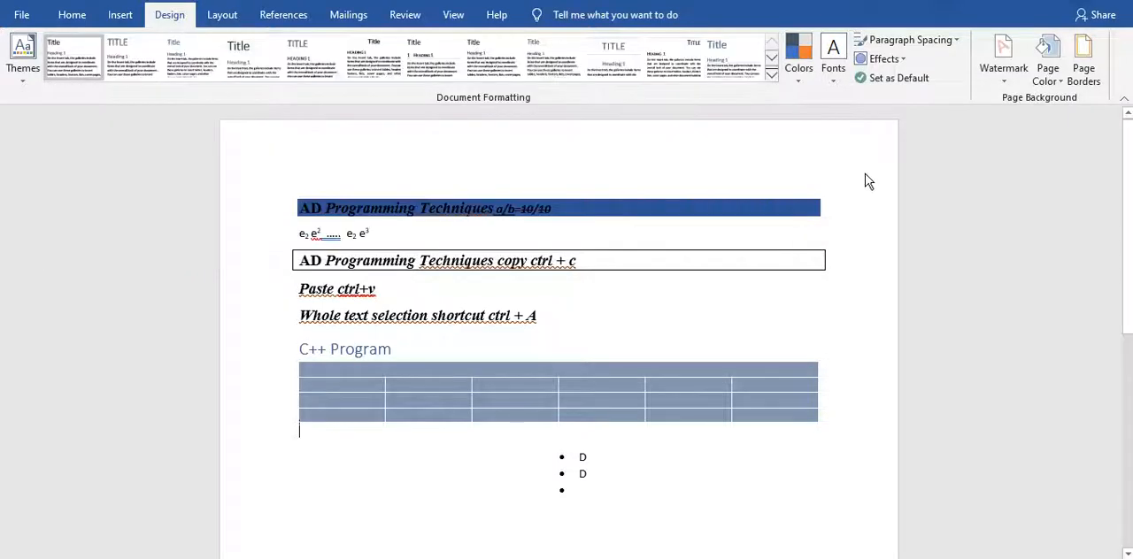
left_click(796, 78)
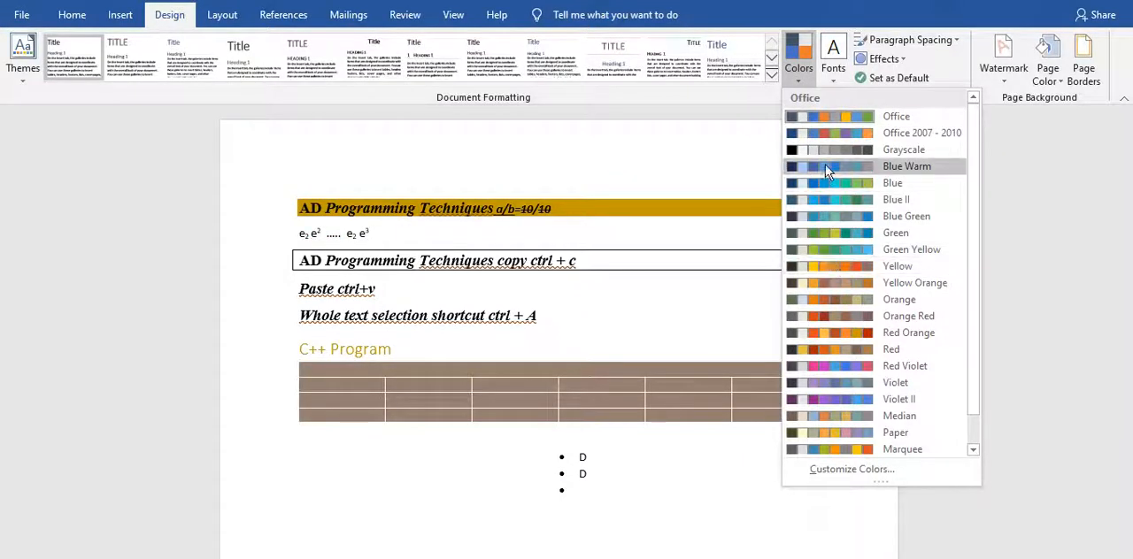
left_click(848, 250)
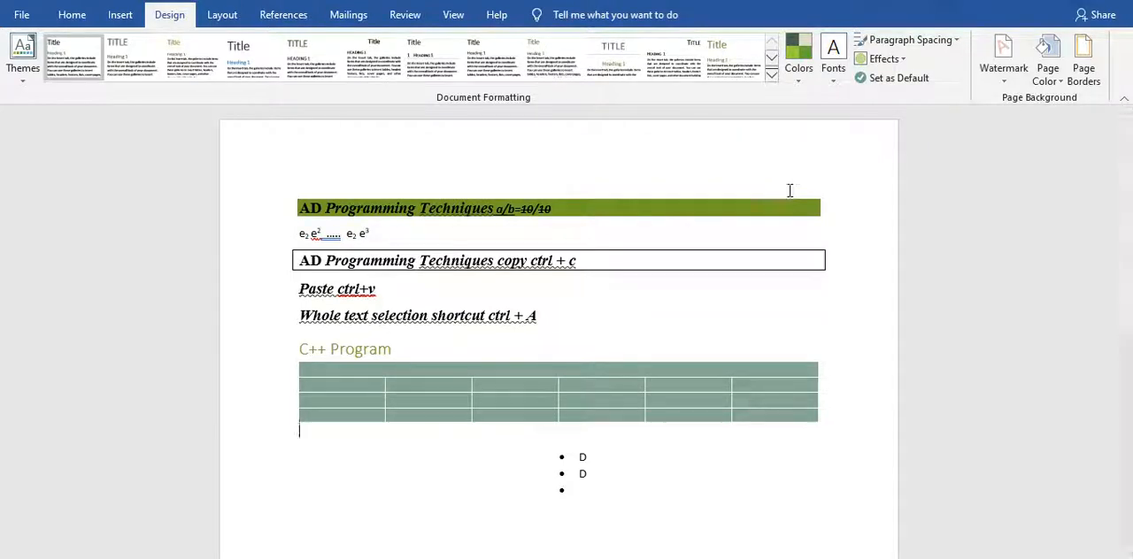
Add the ready-made DO NOT COPY 2 watermark to the document.
left_click(992, 73)
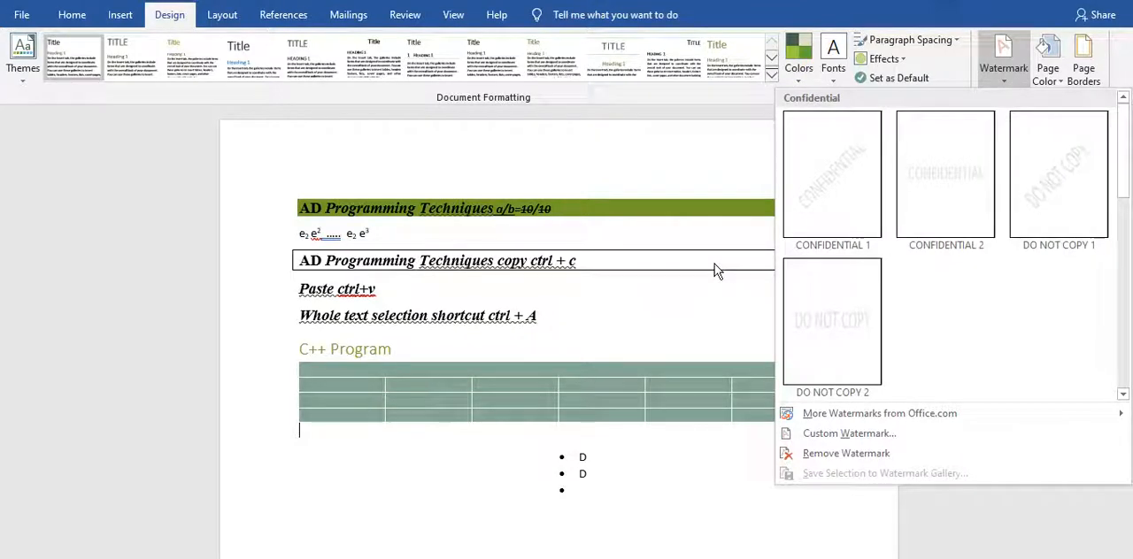
left_click(805, 336)
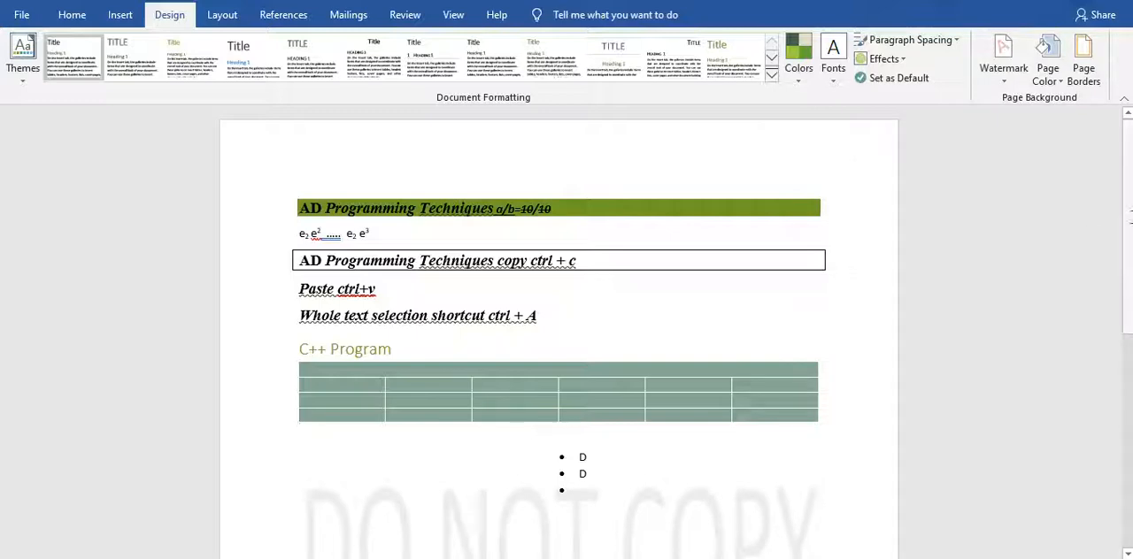
scroll(1066, 168, "down", 5)
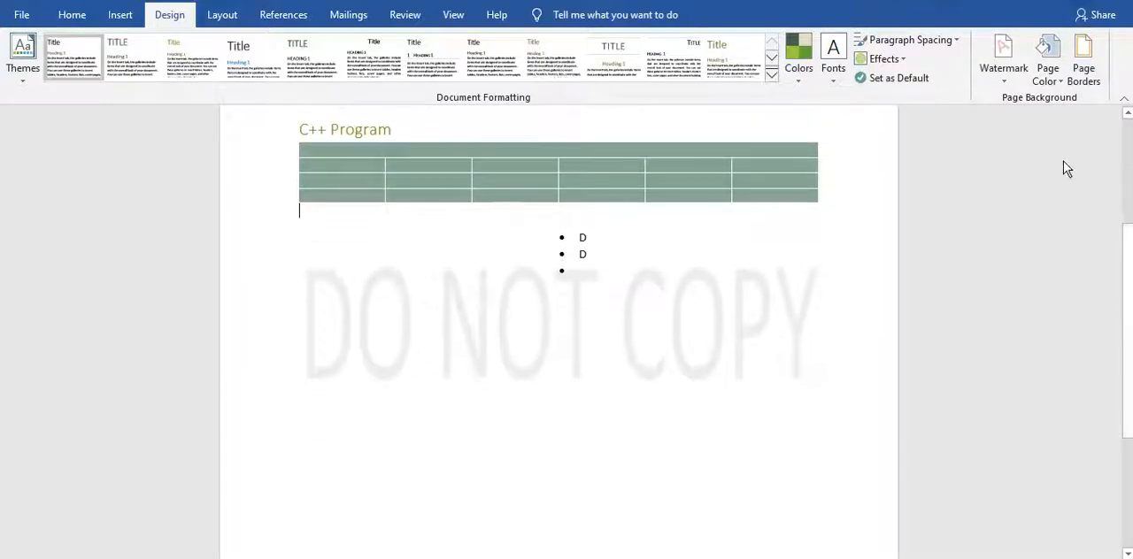
View the custom watermark settings, close them without changes and remove the DO NOT COPY watermark.
left_click(1006, 80)
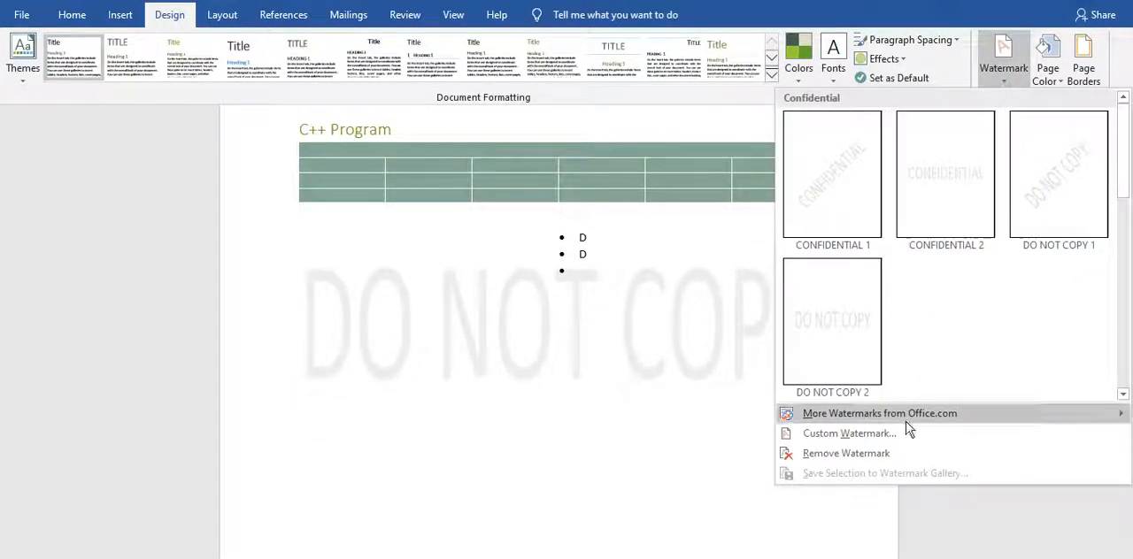
left_click(880, 433)
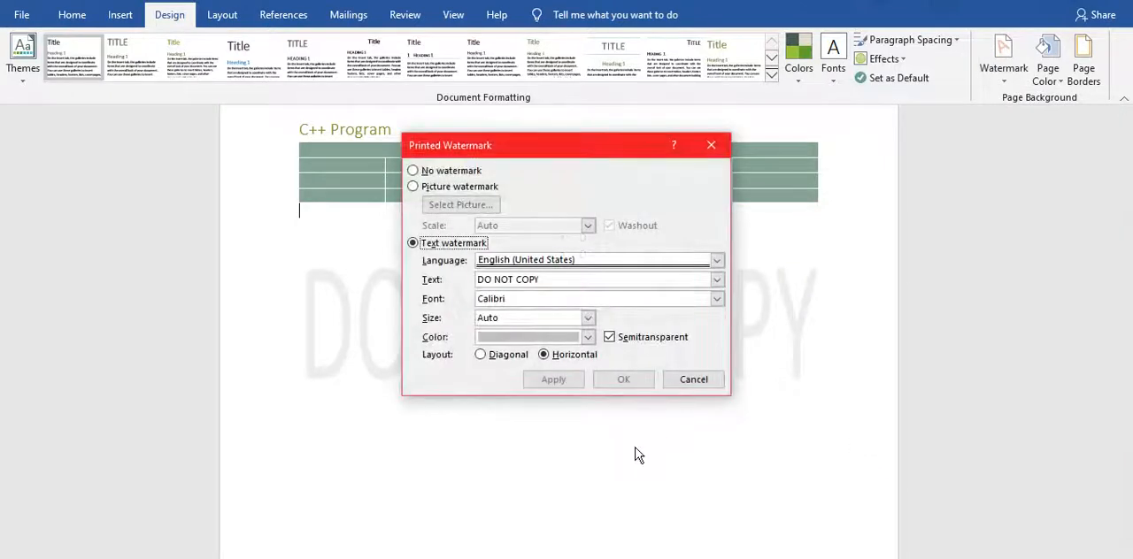
left_click(719, 147)
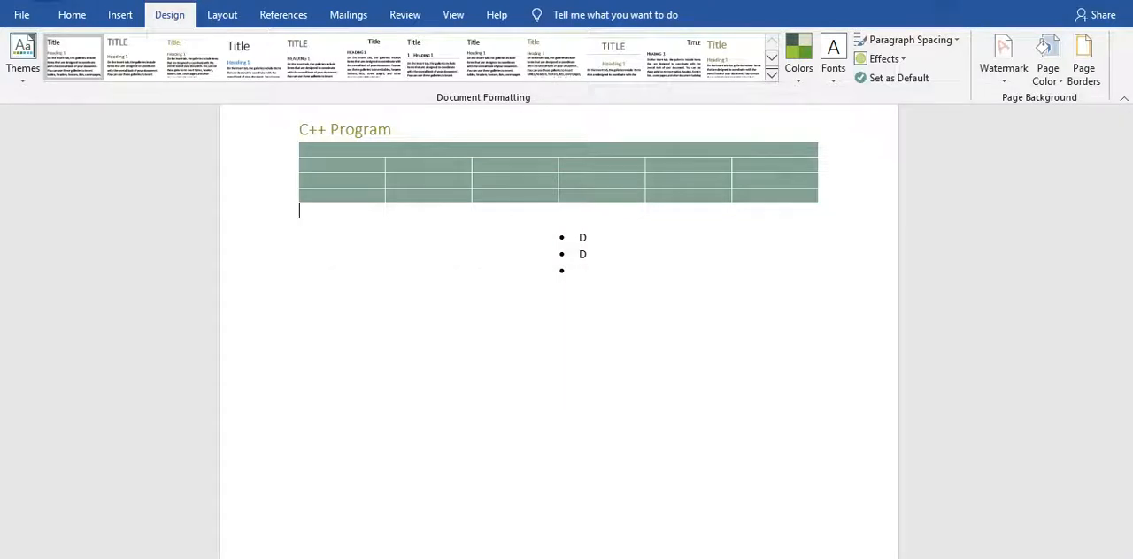
Add a custom diagonal text watermark reading "AD Programming Techniques" in Calibri, semitransparent, with automatic size.
left_click(1004, 78)
left_click(847, 447)
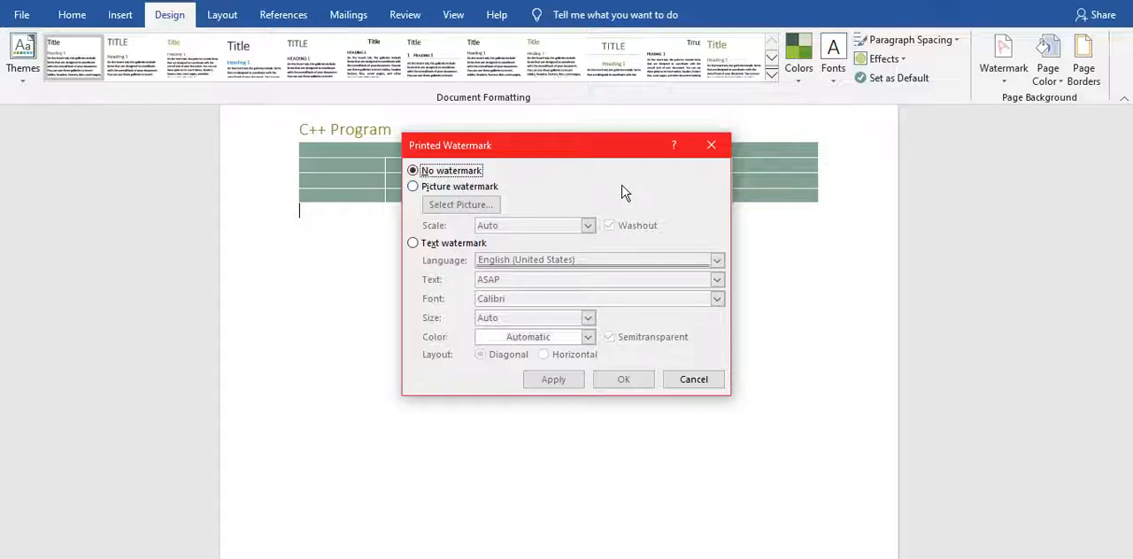
left_click(412, 244)
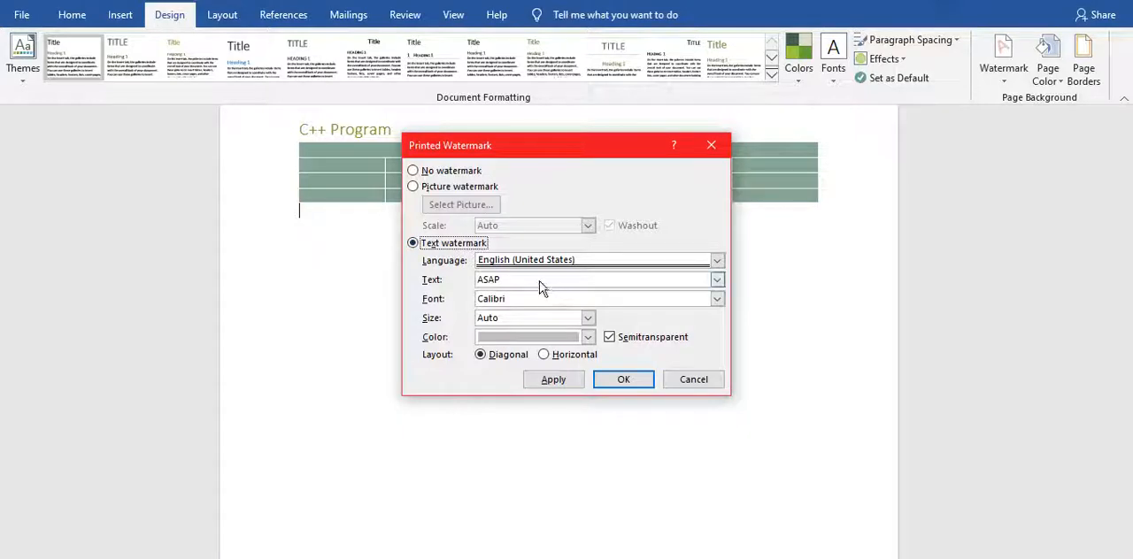
left_click_drag(537, 280, 448, 287)
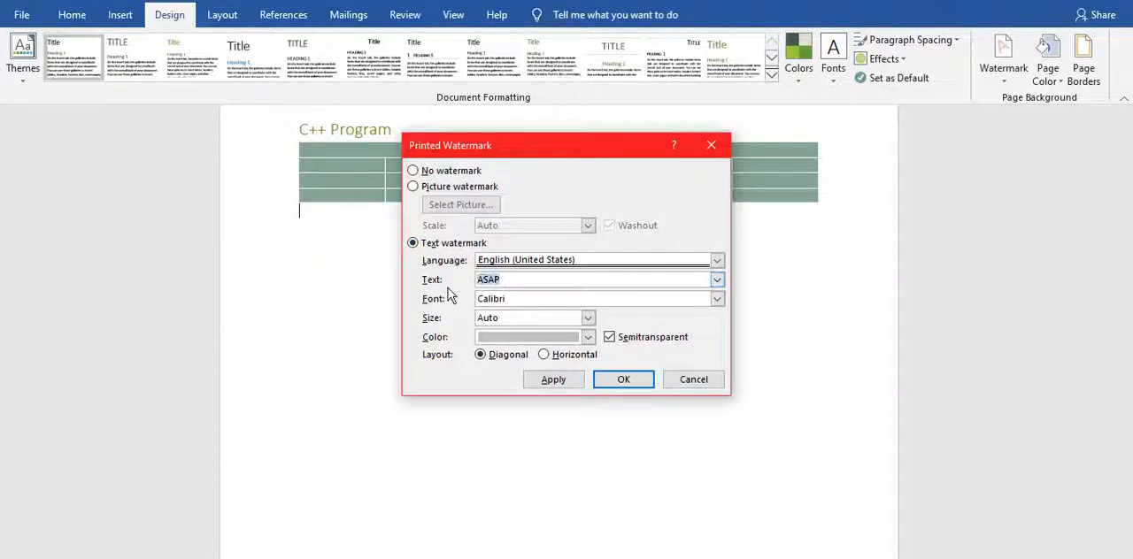
type("AD Programming k")
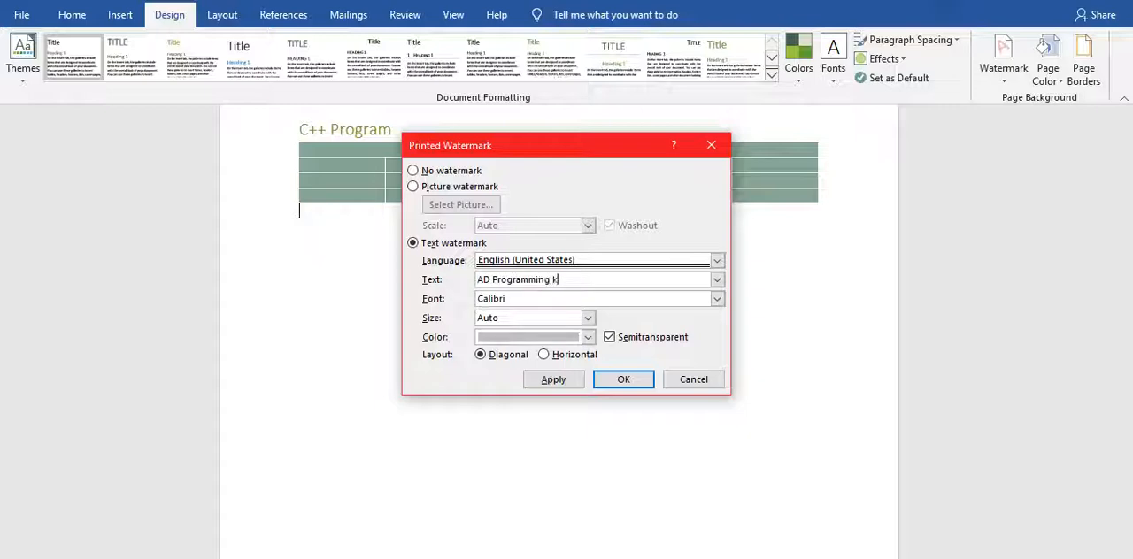
key("BackSpace")
type("Techniques")
left_click(611, 384)
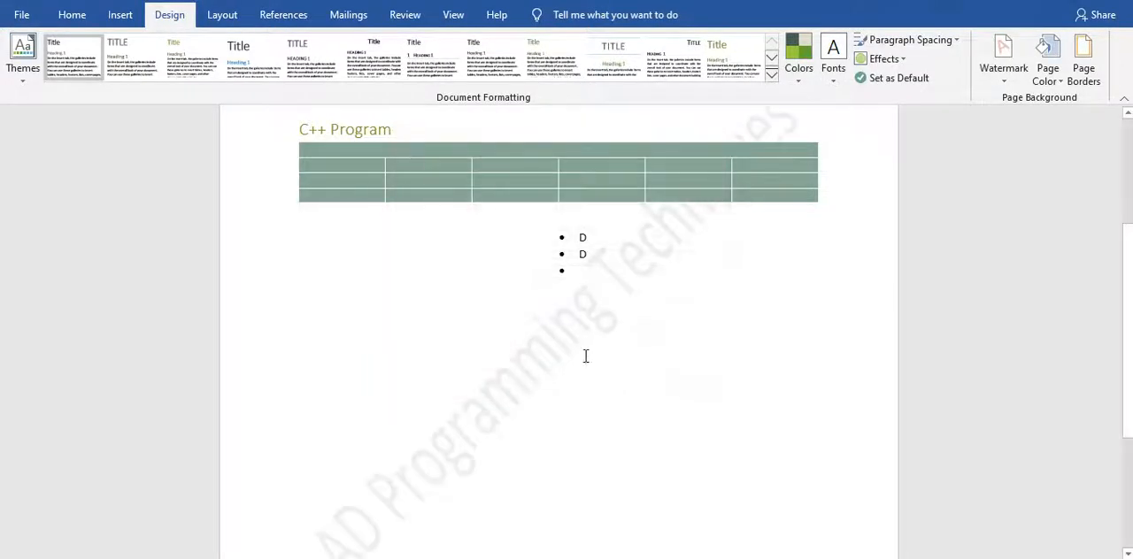
Insert an empty line between the table and the bulleted list.
mouse_move(1130, 264)
left_mouse_down()
mouse_move(1129, 358)
mouse_move(1129, 254)
left_mouse_up()
scroll(558, 266, "up", 2)
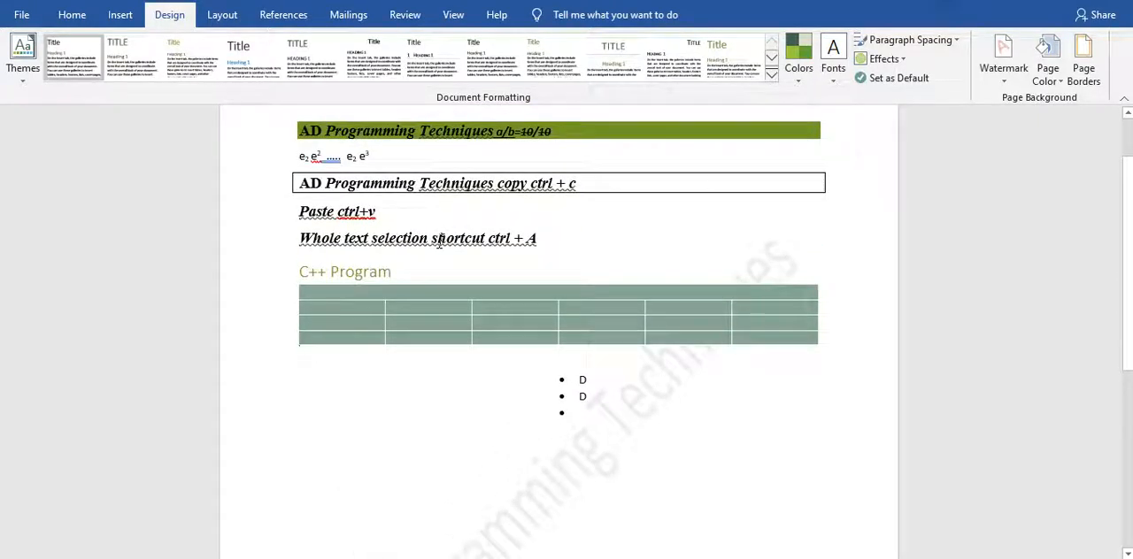
key("Return")
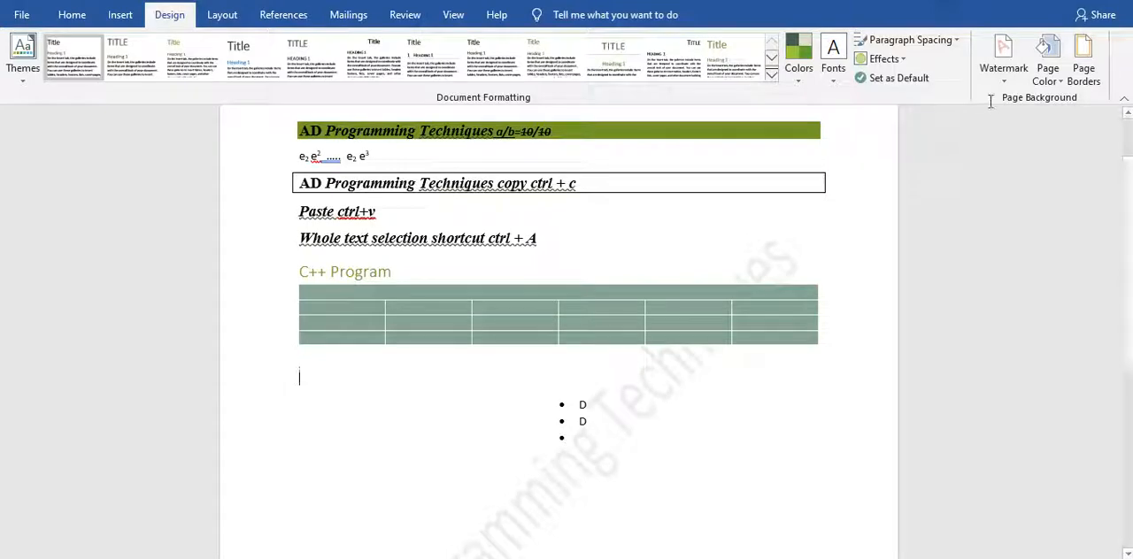
Apply a Box page border 3 pt wide to the whole document, undoing and redoing it once.
left_click(1085, 71)
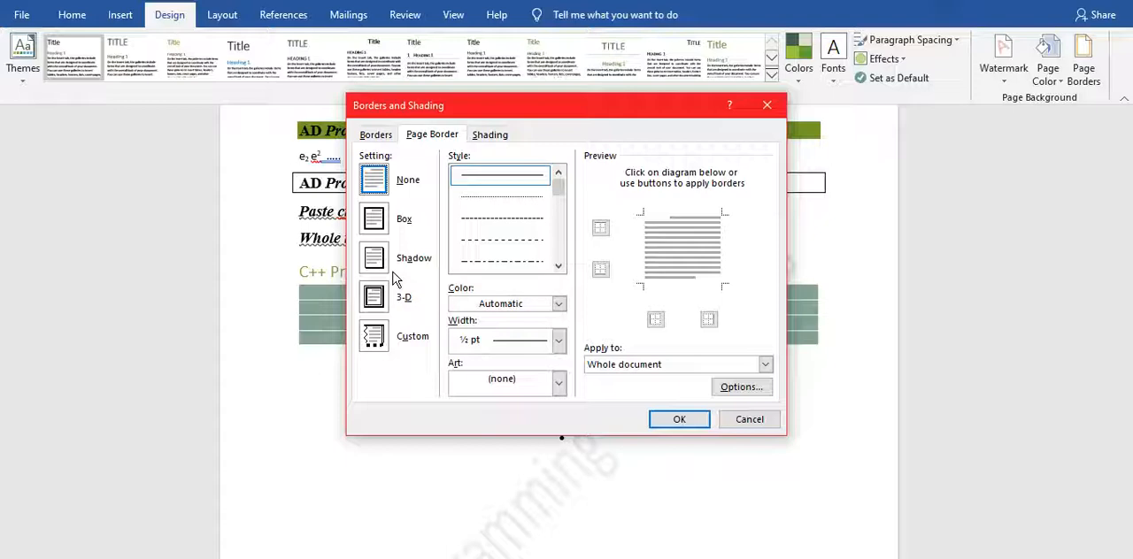
left_click(375, 221)
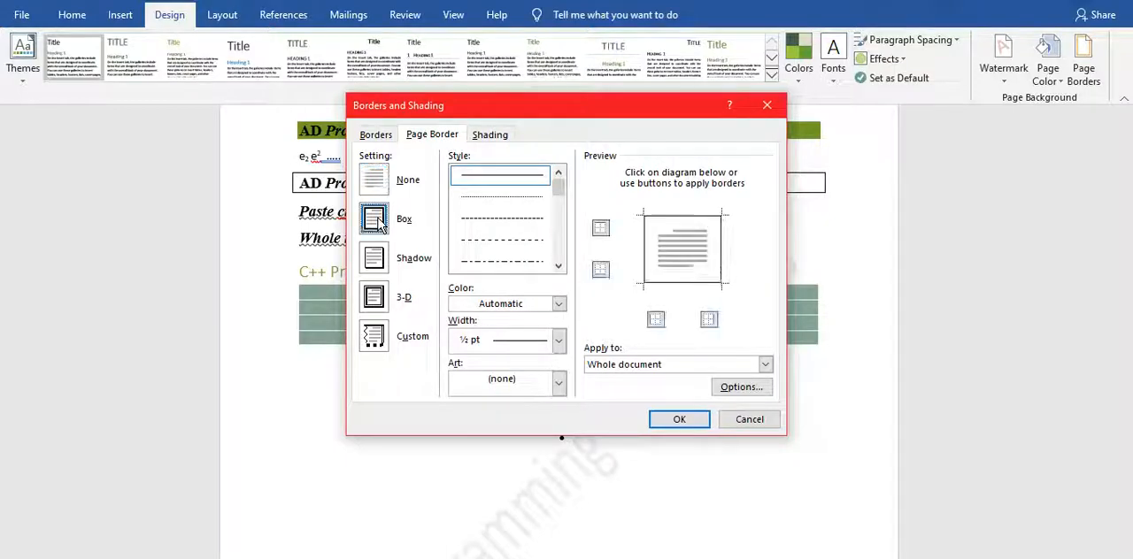
left_click(558, 341)
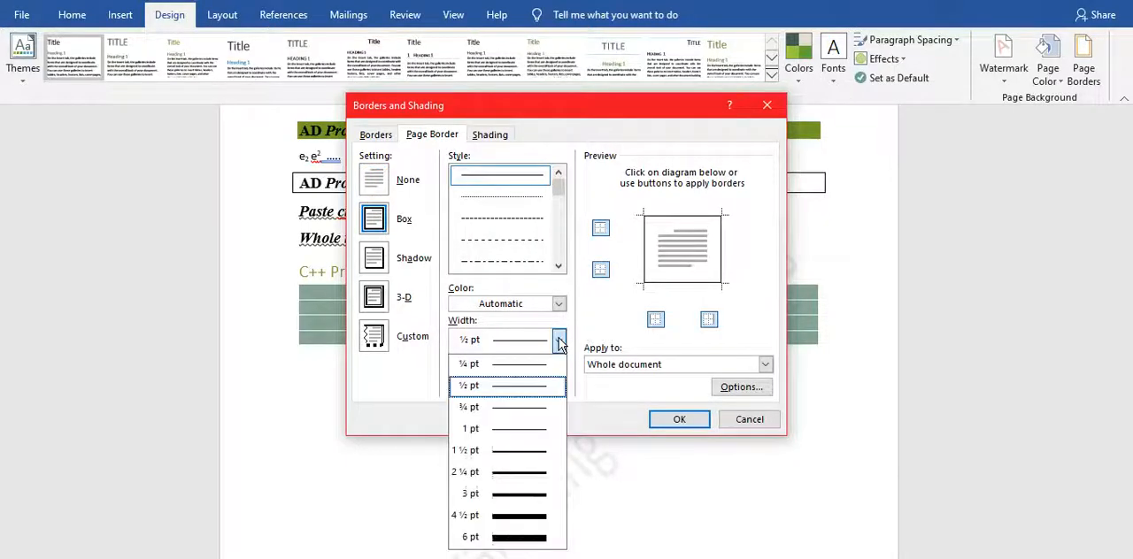
left_click(520, 495)
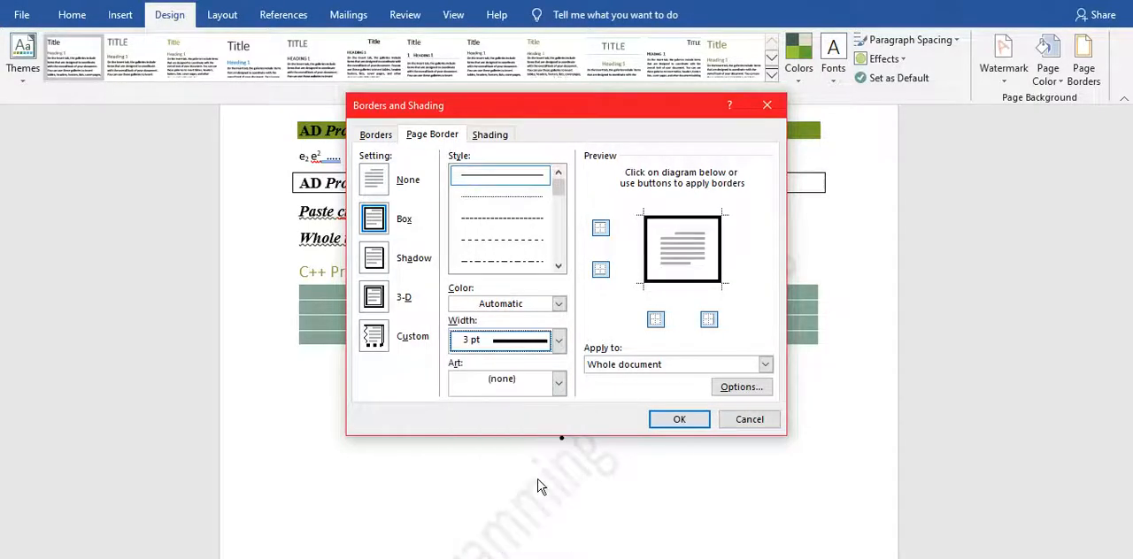
left_click(674, 419)
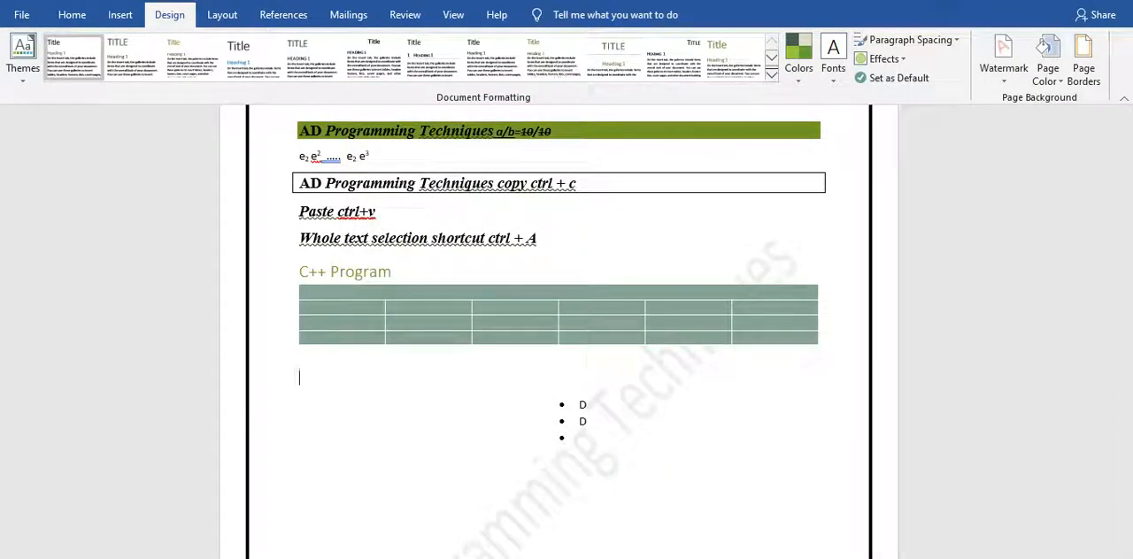
key("ctrl+z")
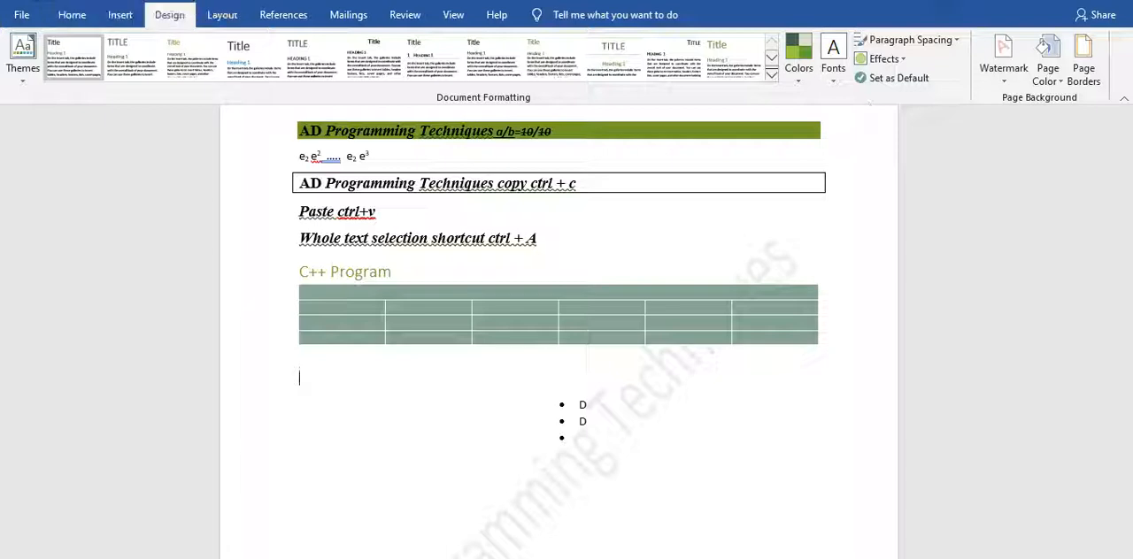
key("ctrl+y")
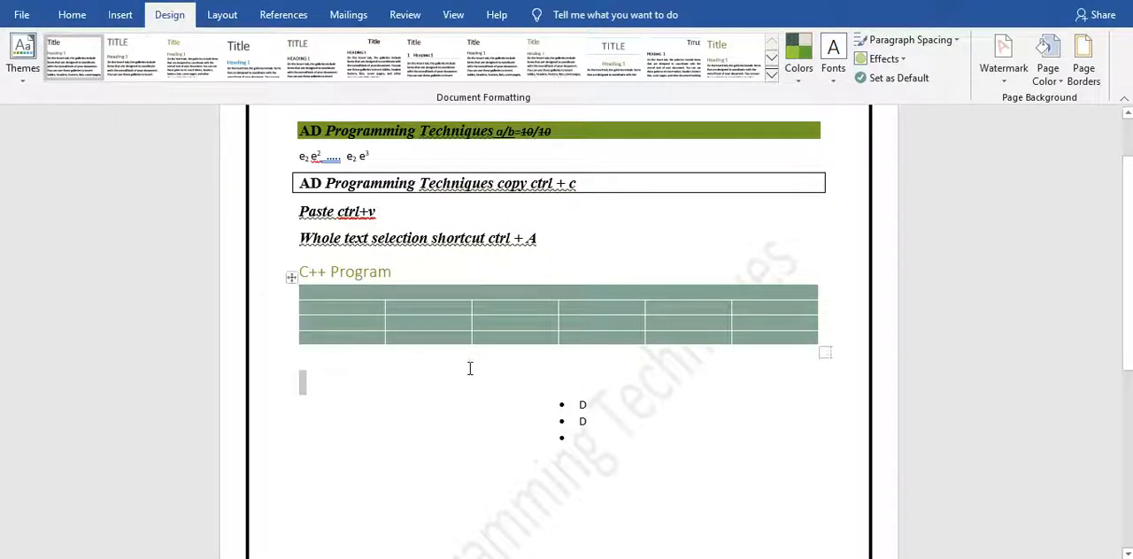
Apply the Normal 1-inch page margins to the document.
left_click(229, 21)
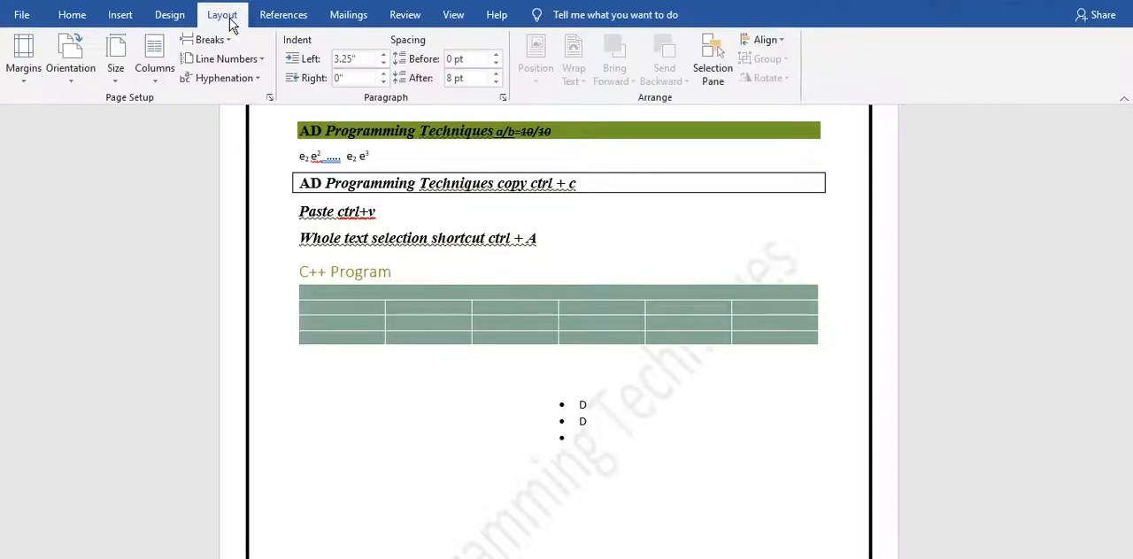
left_click(26, 81)
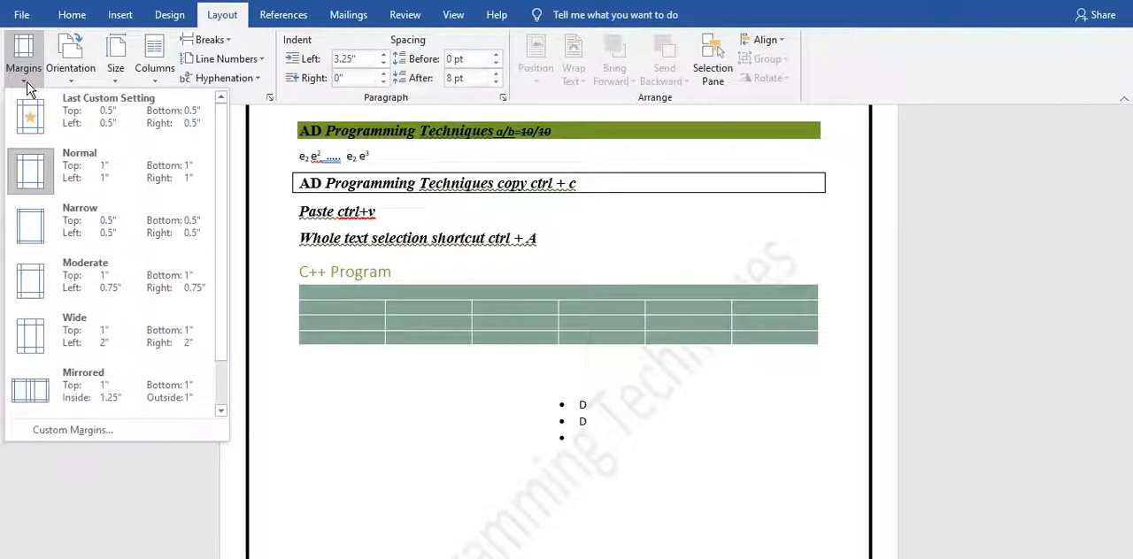
left_click(49, 185)
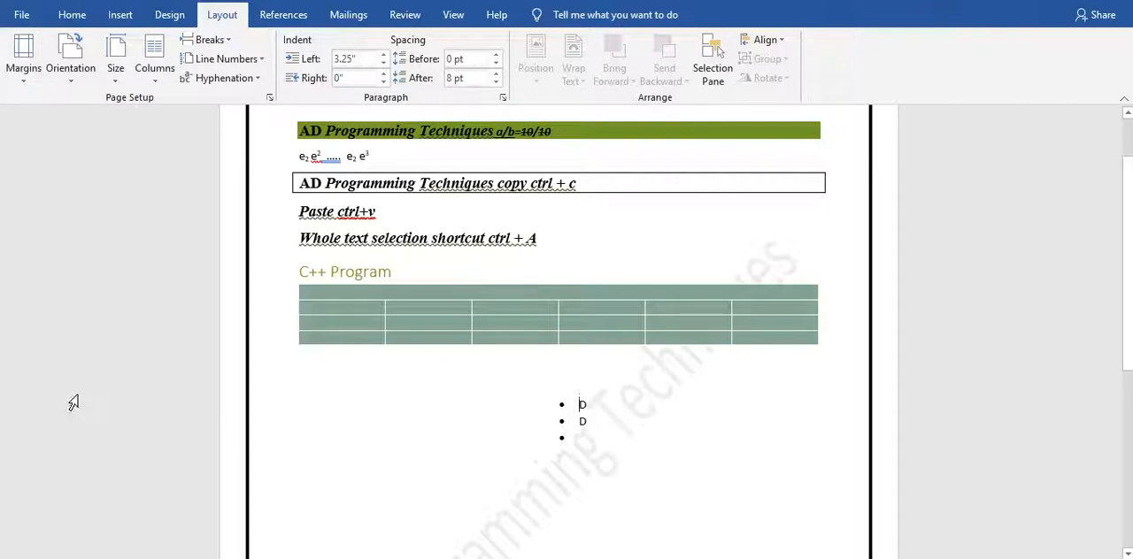
Apply the Narrow 0.5-inch page margins, undoing and redoing the change once.
left_click(22, 60)
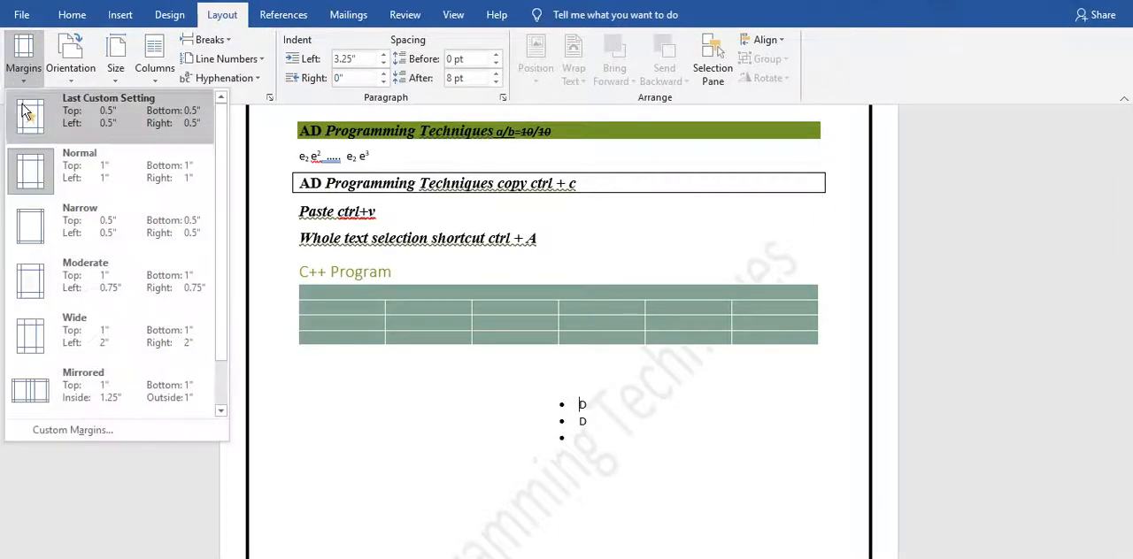
left_click(51, 224)
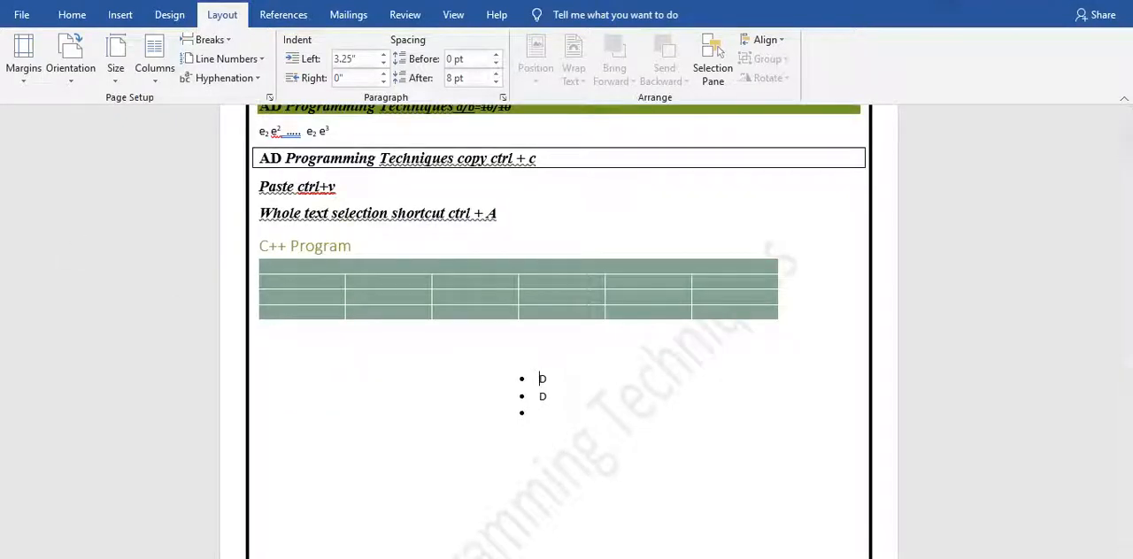
key("ctrl+z")
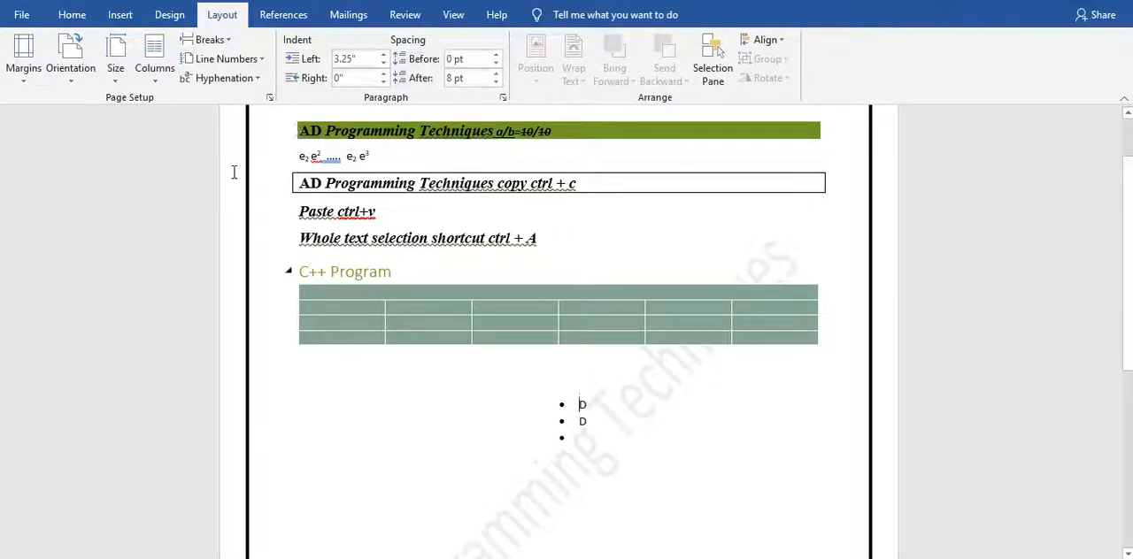
key("ctrl+y")
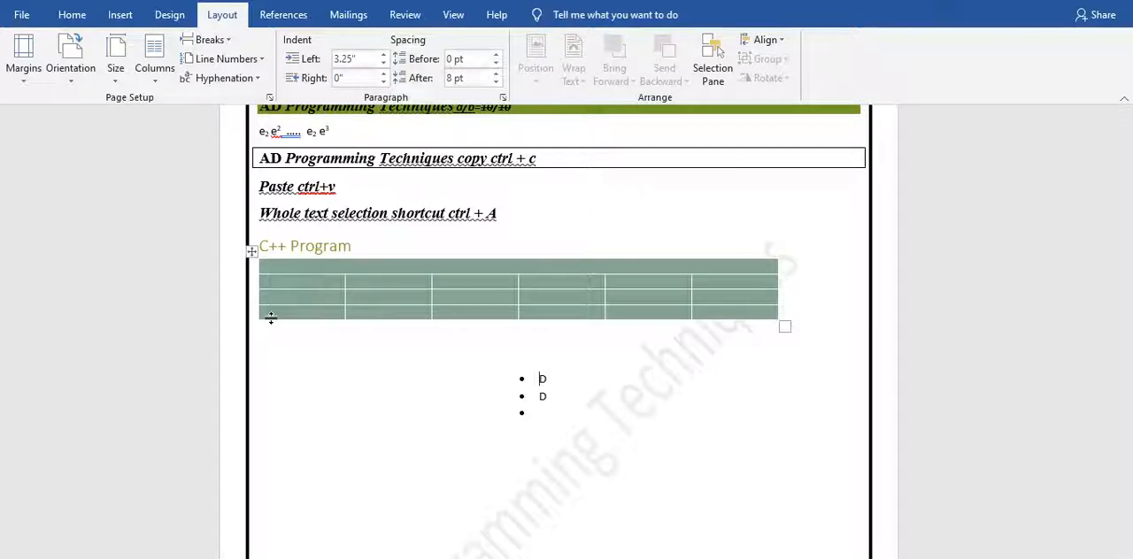
Switch the page orientation to Landscape, look over the page and return it to Portrait.
left_click(72, 81)
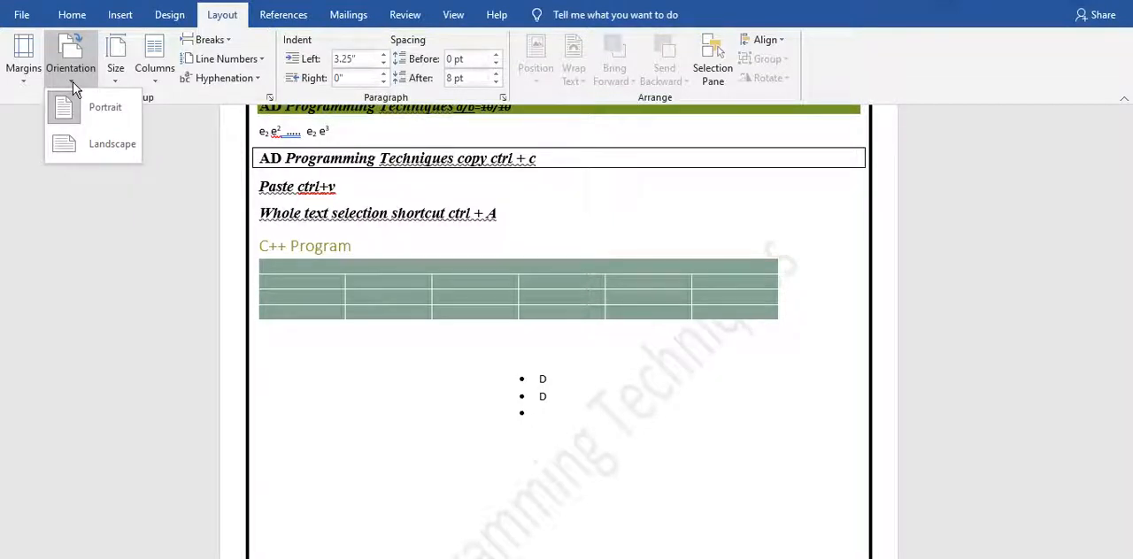
left_click(78, 145)
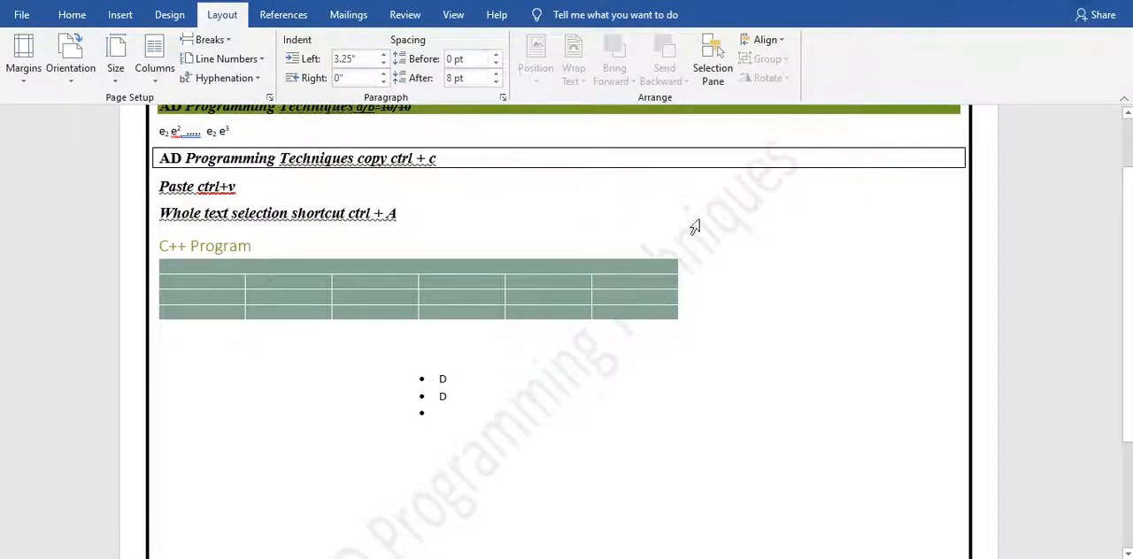
scroll(1127, 266, "down", 3)
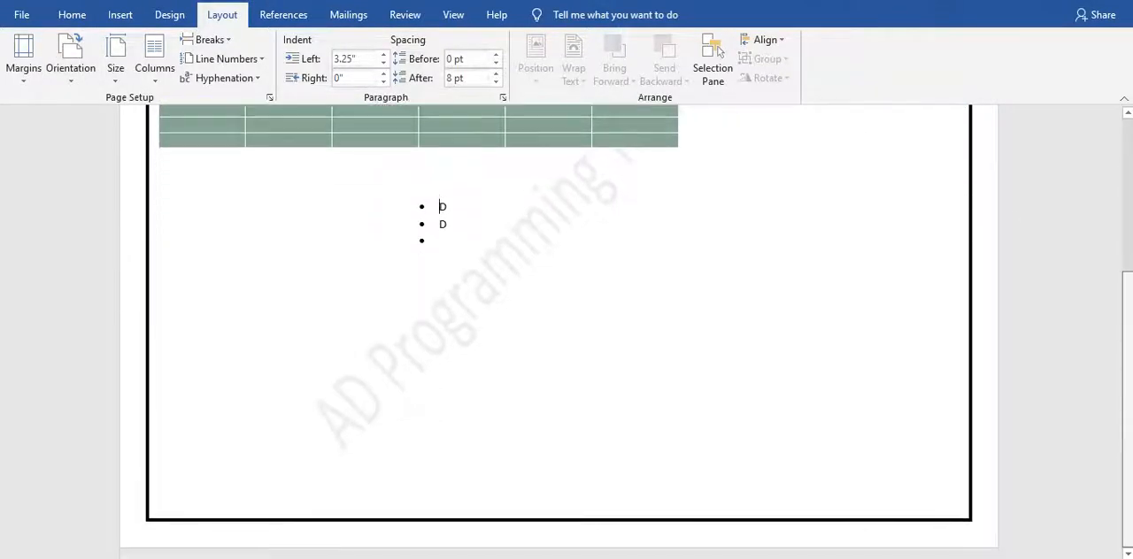
scroll(1129, 218, "up", 3)
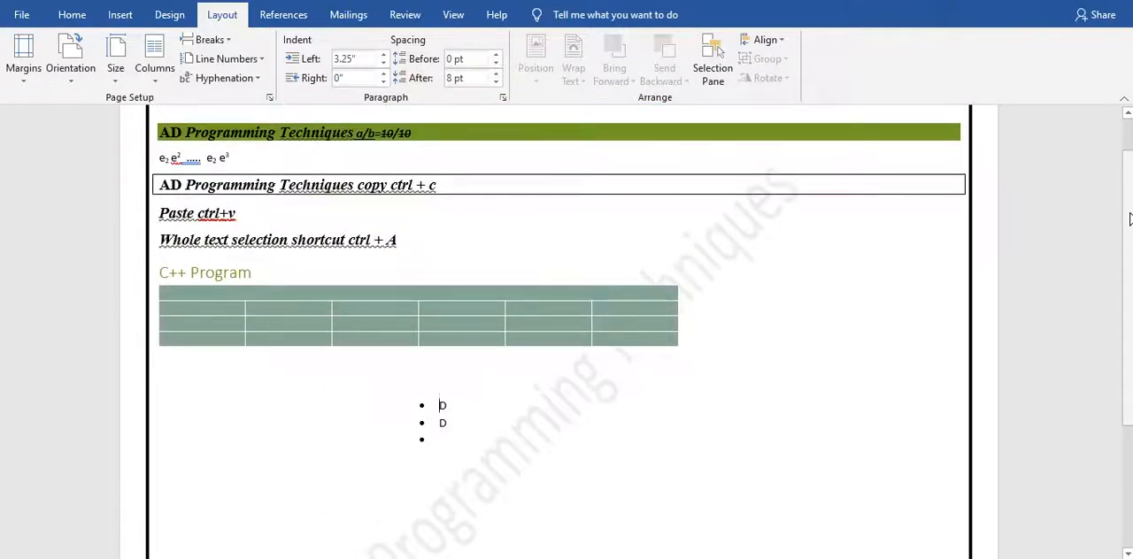
scroll(1129, 218, "up", 1)
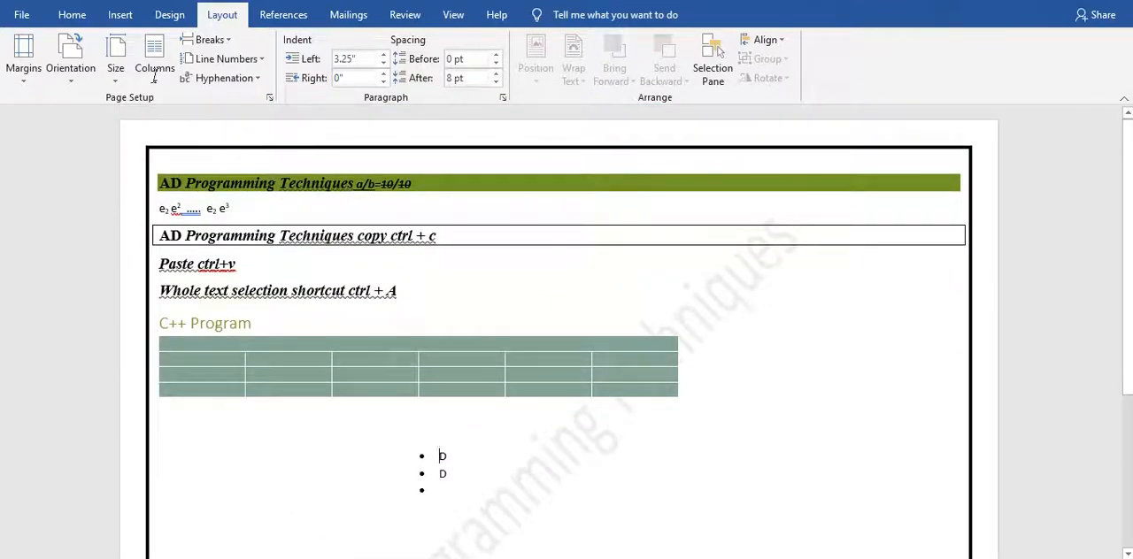
left_click(74, 72)
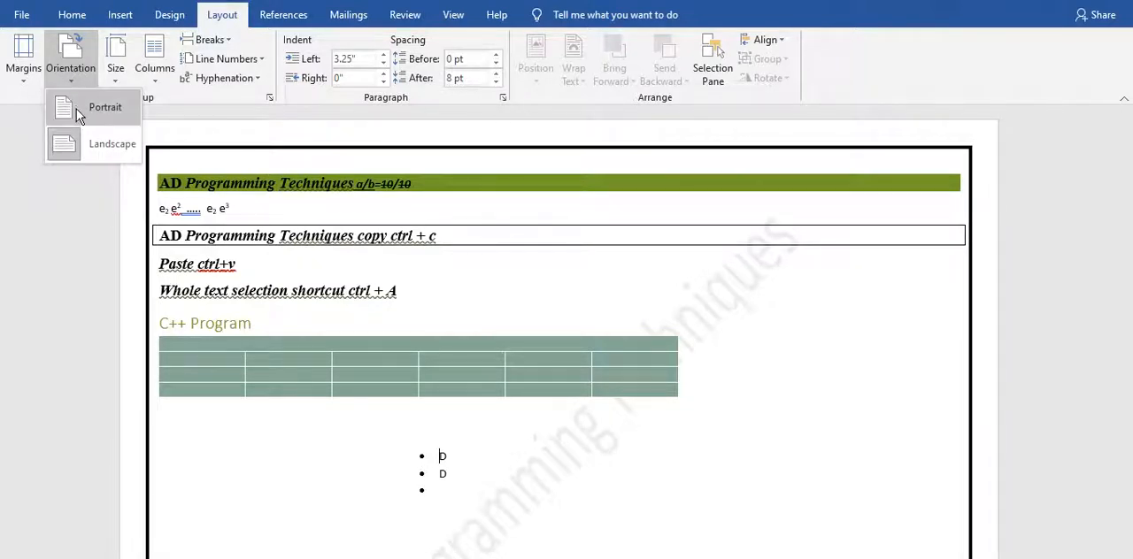
left_click(76, 109)
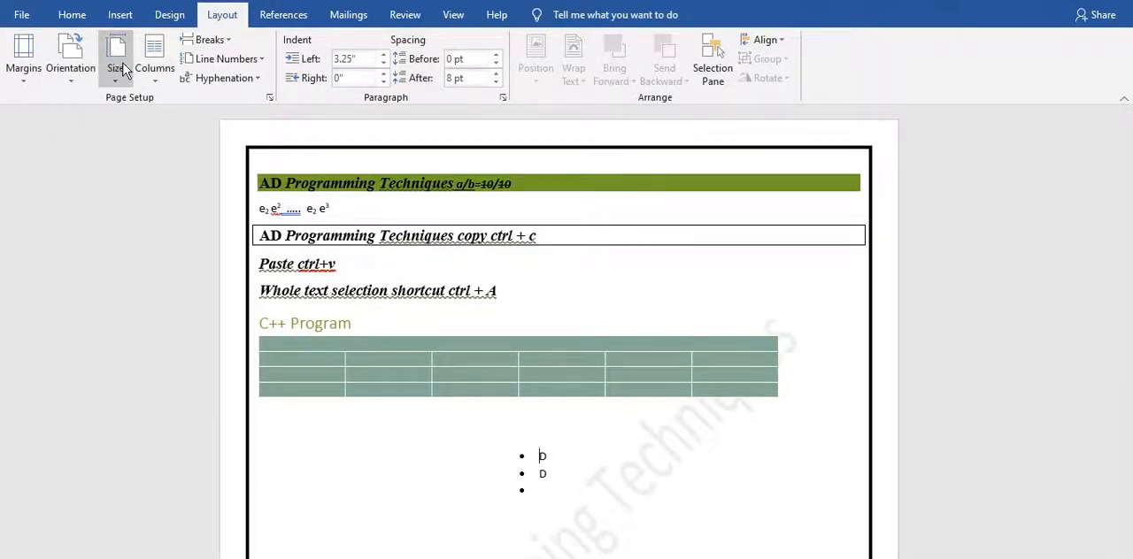
Set the document's paper size to A4, 8.27" x 11.69".
left_click(124, 70)
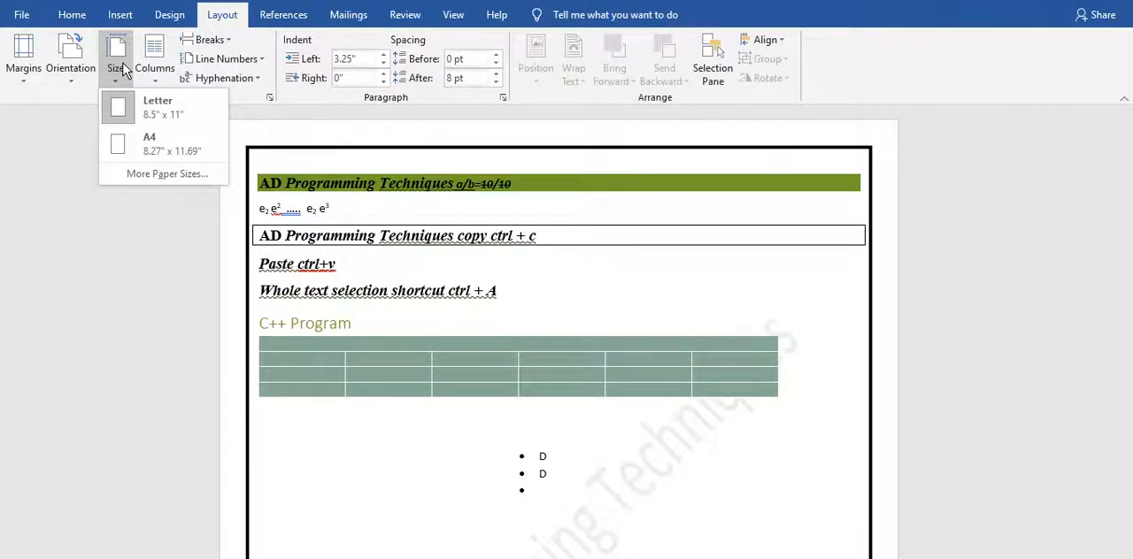
left_click(122, 143)
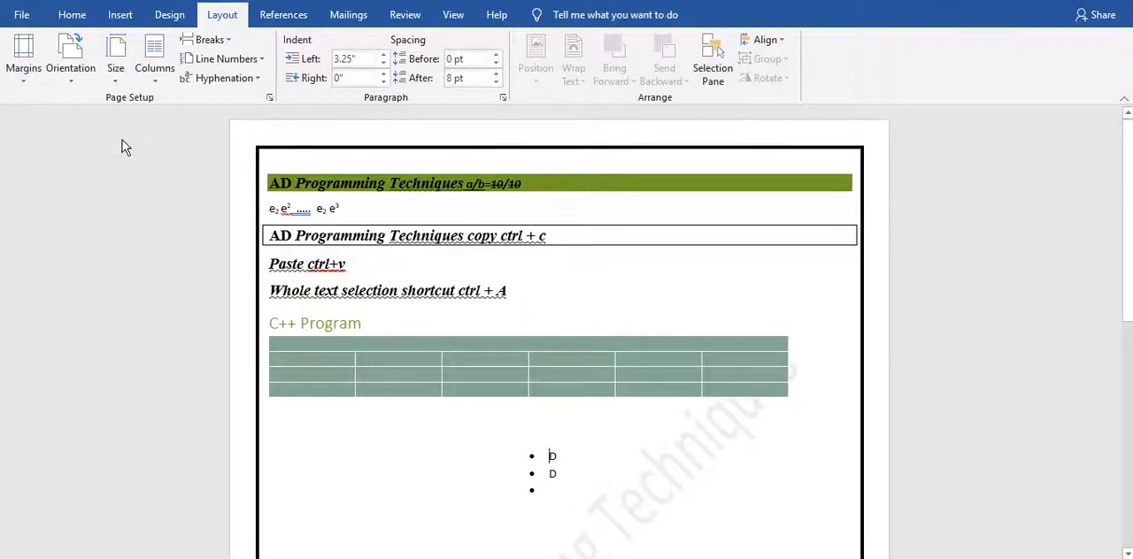
Arrange all the text lines above the C++ Program heading in two equal columns and change them to the Left column layout.
left_click(144, 82)
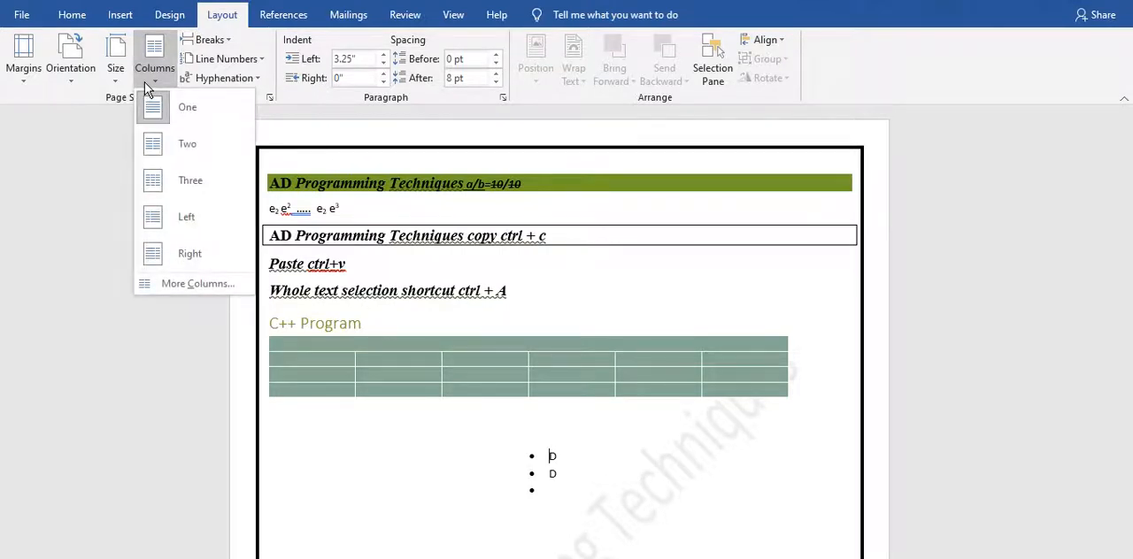
left_click(552, 254)
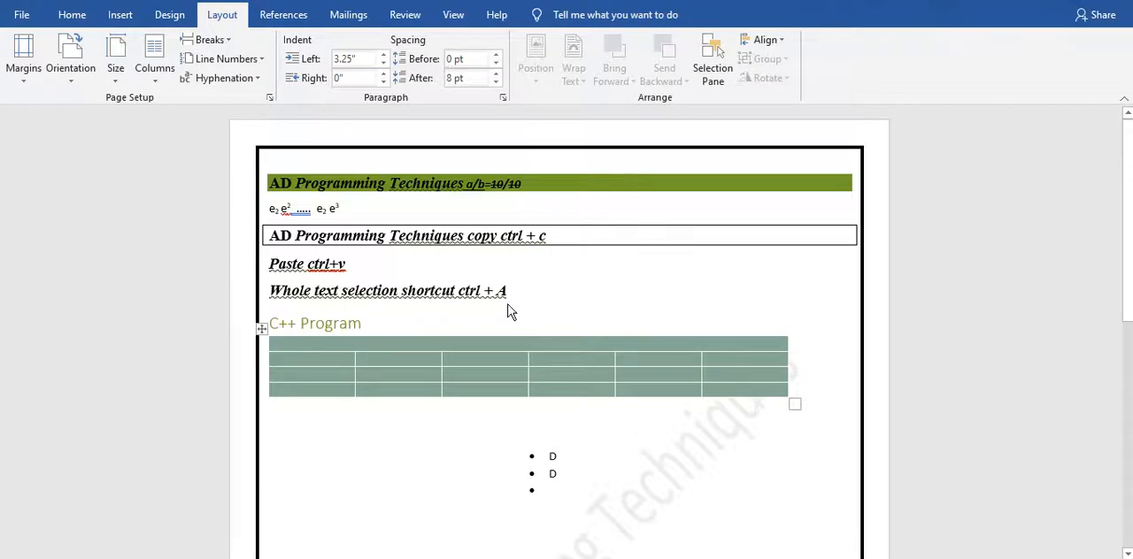
left_click_drag(507, 293, 268, 183)
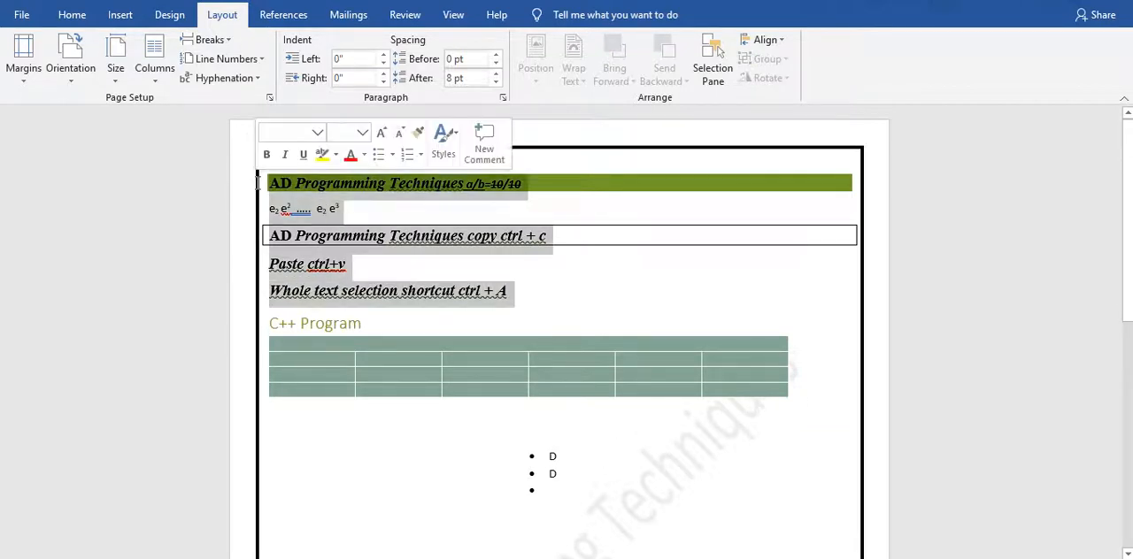
left_click(161, 63)
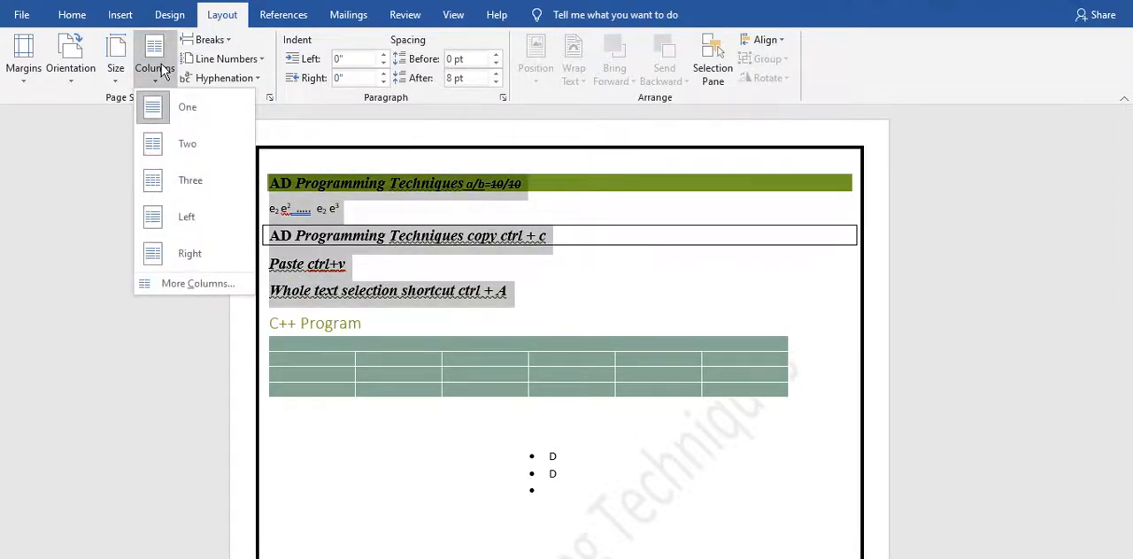
left_click(182, 145)
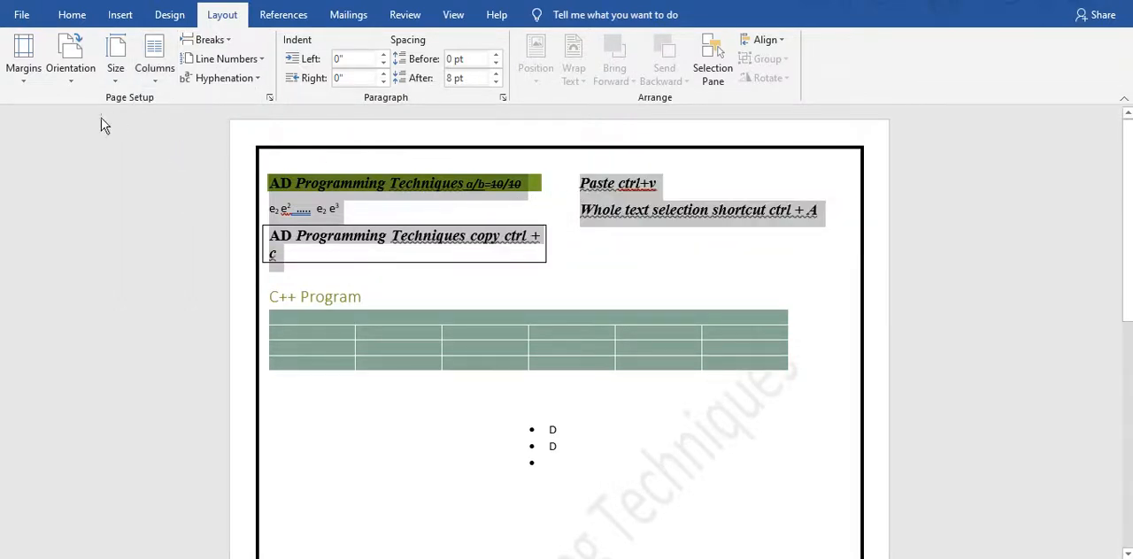
left_click(155, 63)
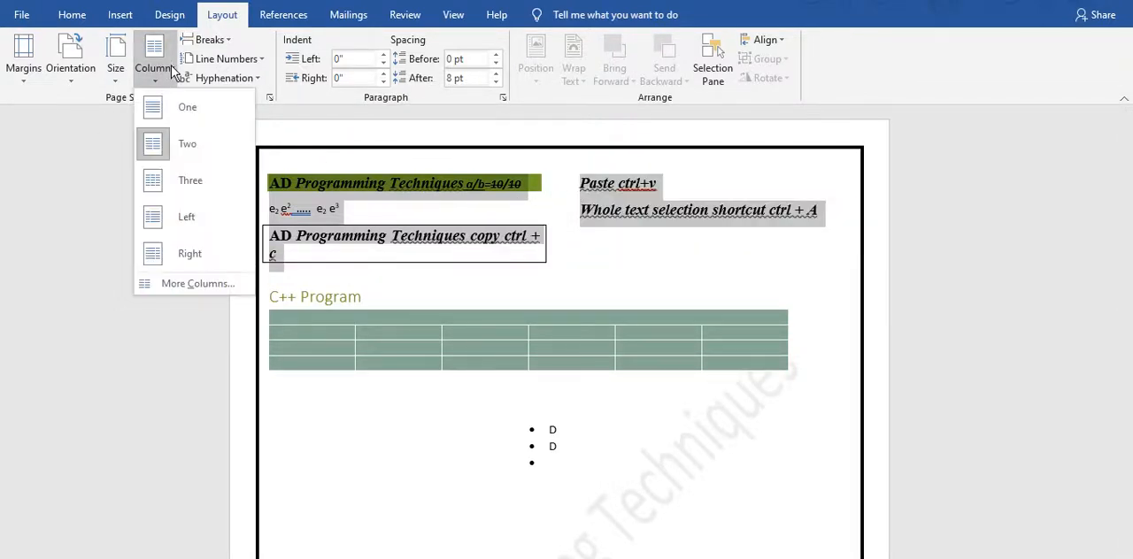
left_click(174, 217)
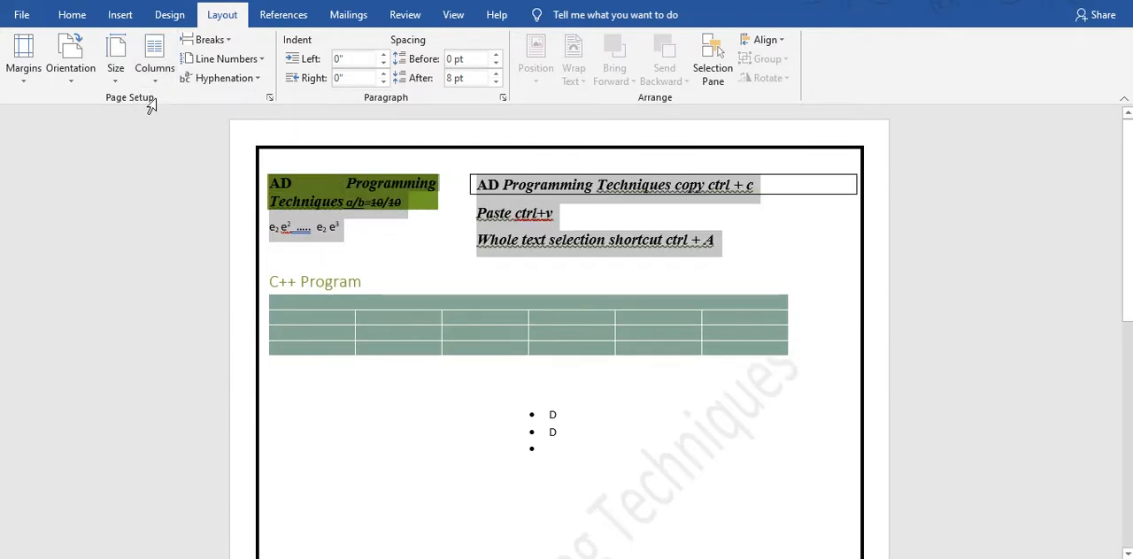